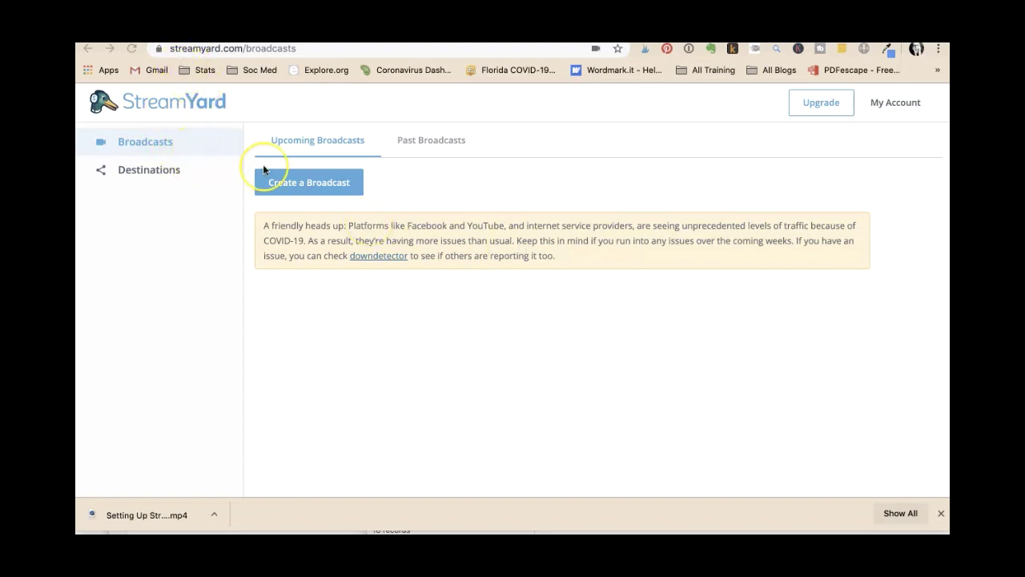
- Review the connected destinations and compare the upgrade plans with monthly and annual billing, finishing back at the broadcasts overview
click(136, 170)
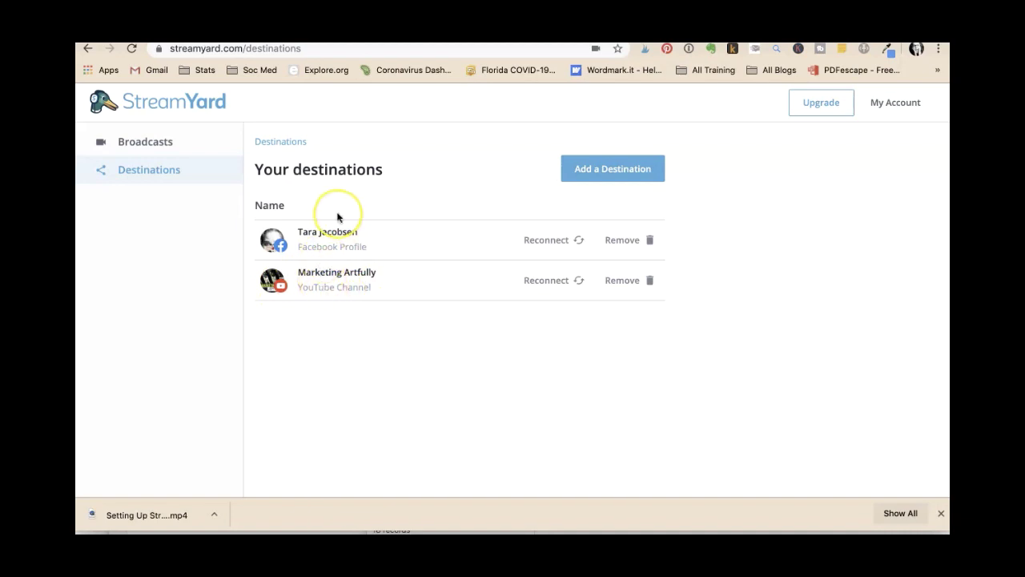
click(803, 103)
scroll(249, 189, down, 5)
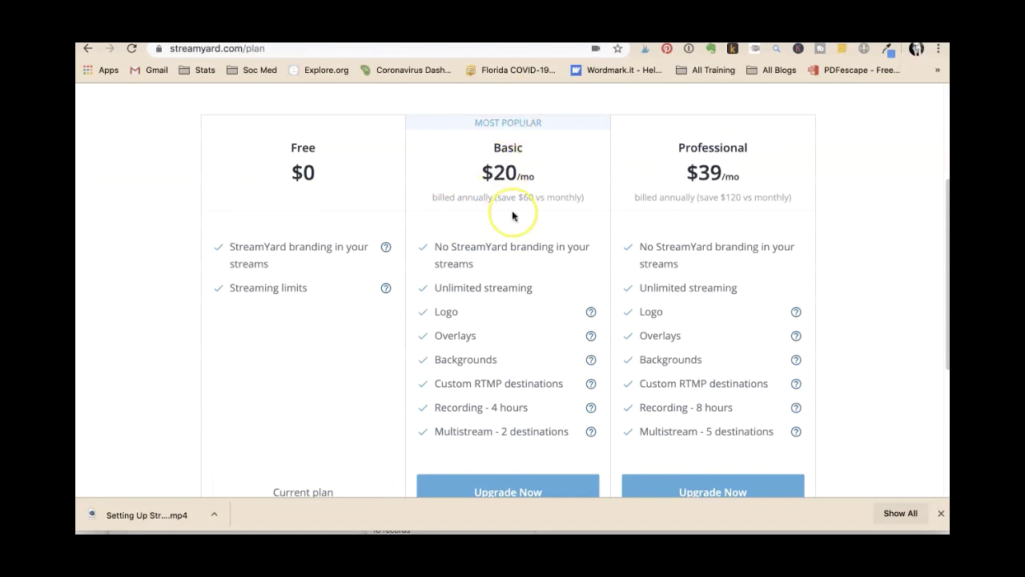
scroll(512, 193, up, 2)
click(477, 165)
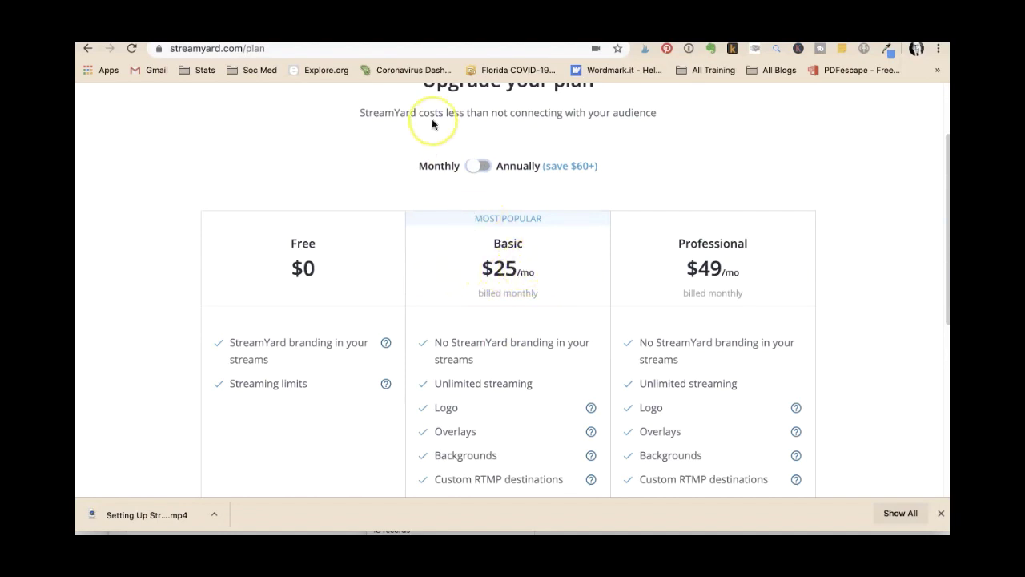
click(476, 166)
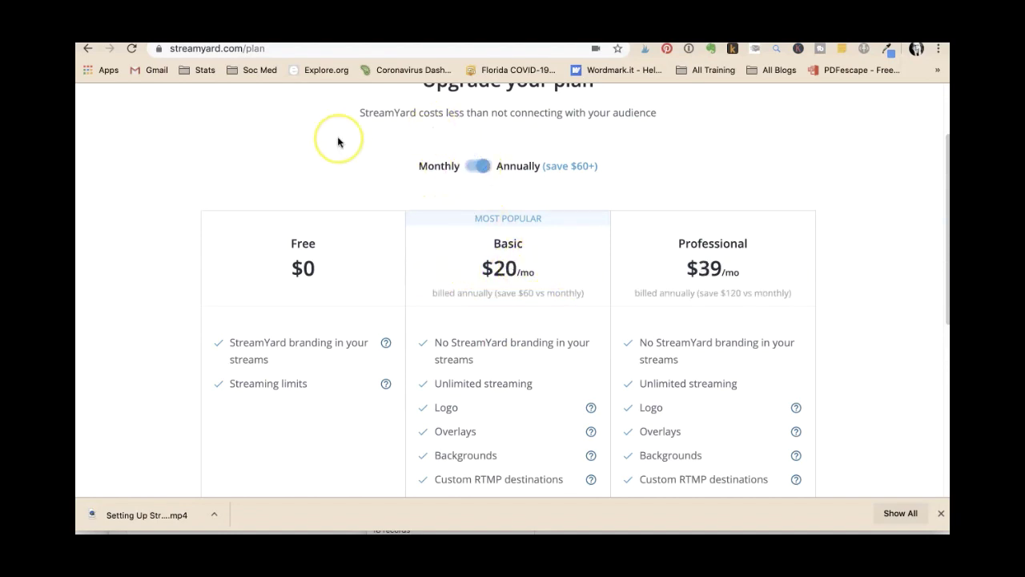
scroll(295, 152, up, 3)
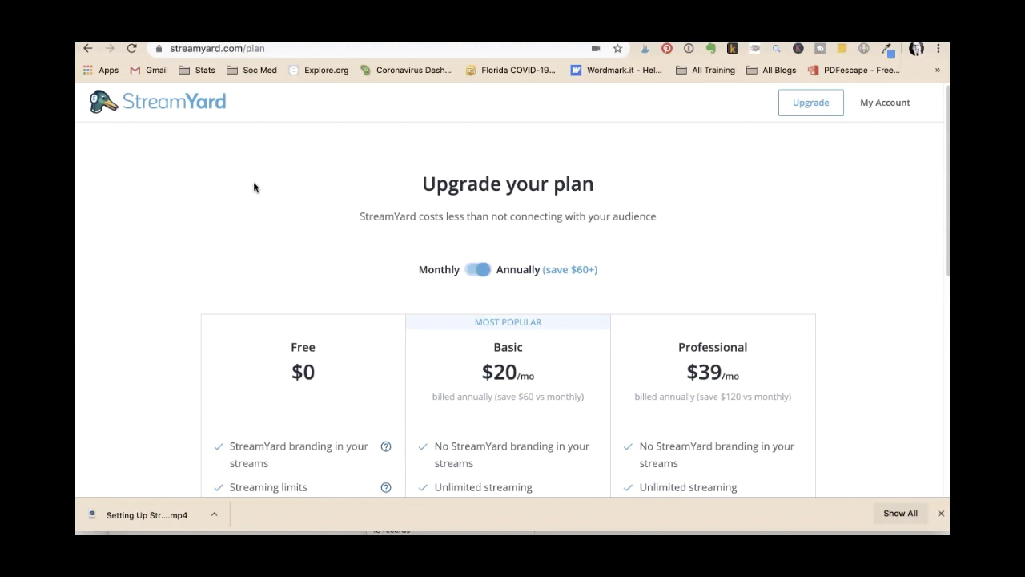
click(223, 102)
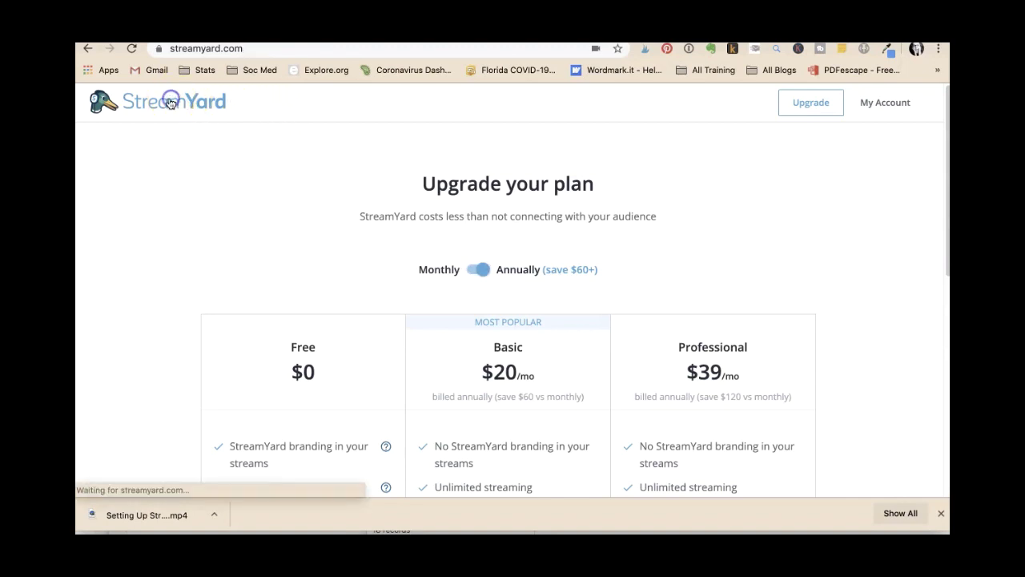
click(226, 154)
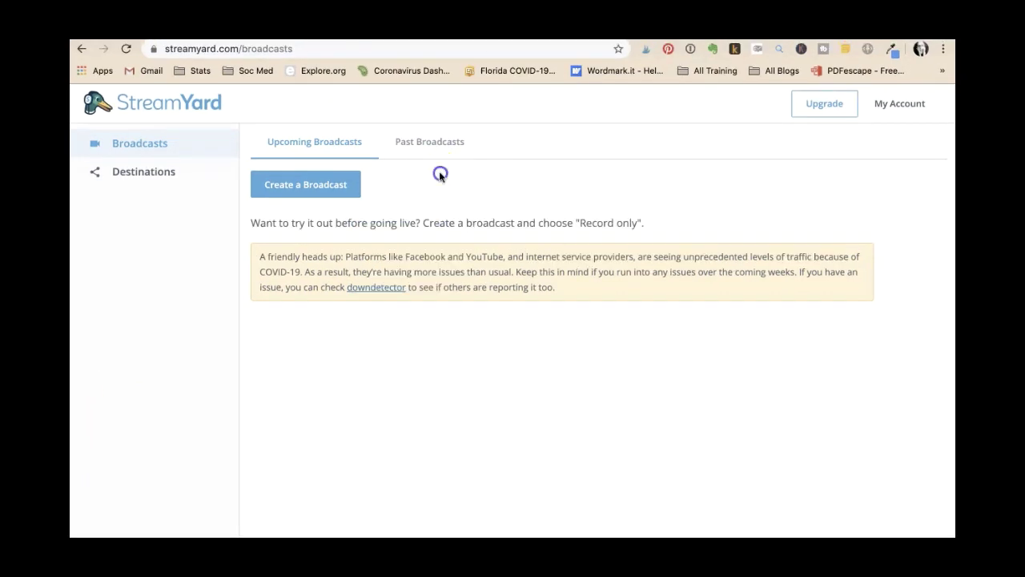
- Set up a new broadcast to the Facebook profile with the title "Setting Up Stream Yard and First Live Broadcast"
click(316, 184)
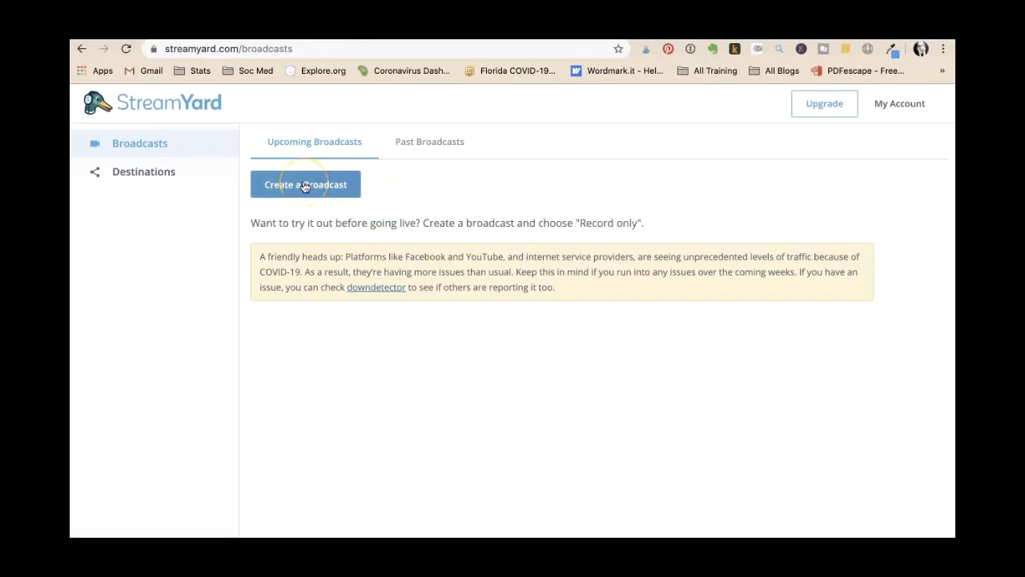
click(305, 185)
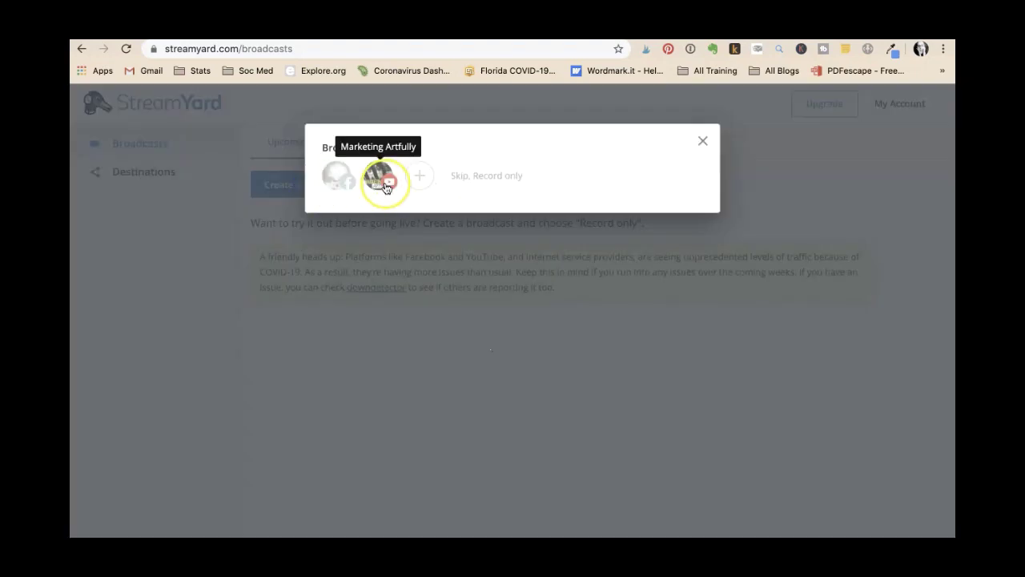
click(341, 185)
click(379, 238)
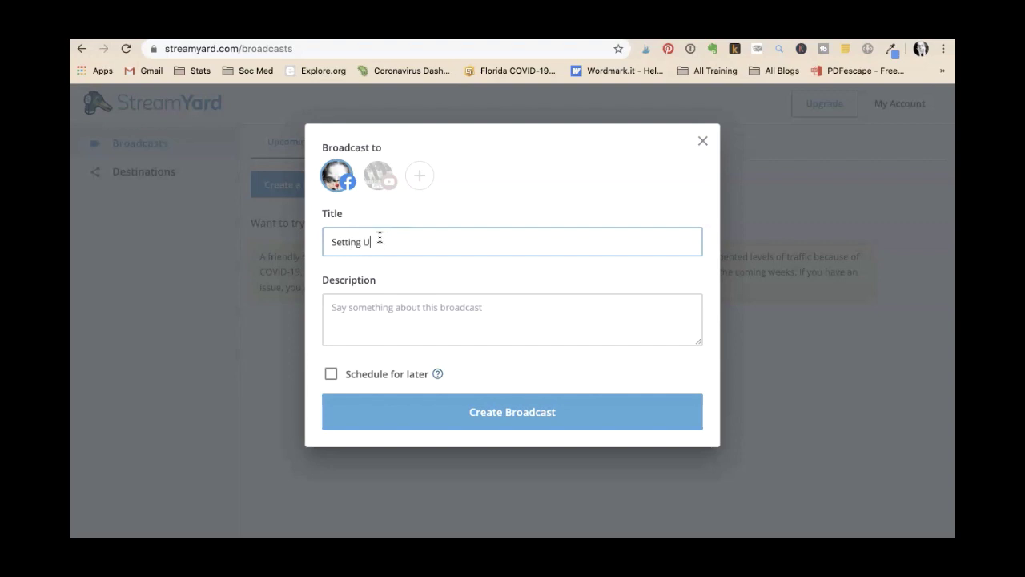
text(Setting Up )
text(Y)
text(tream Yard )
text(and)
text( First Life )
text(Broadcast)
- Describe the broadcast as "how to use streaming for Facebook Lives" and create it without scheduling it
click(369, 301)
text(h)
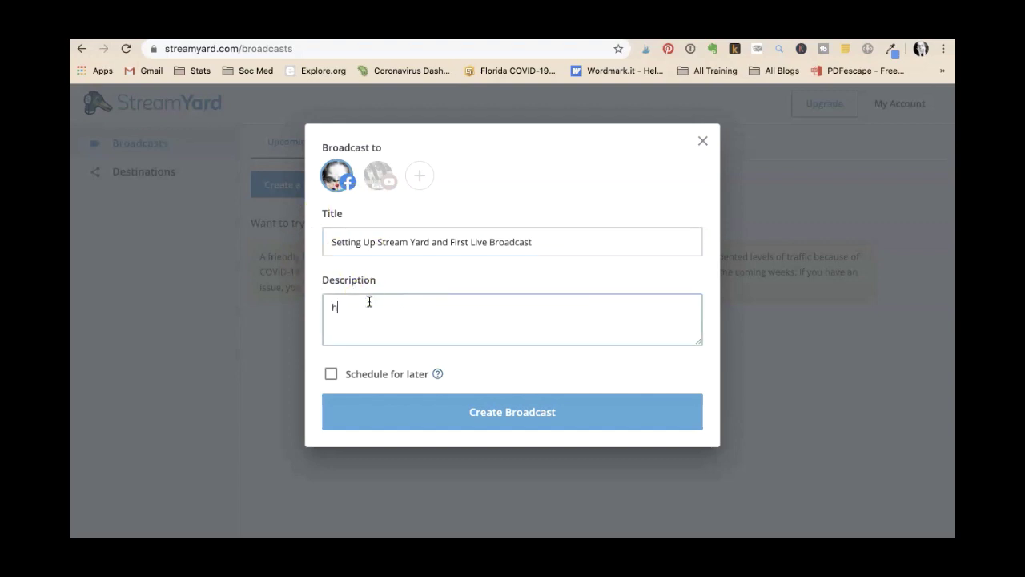
text(ow to use stream ing for Facebook)
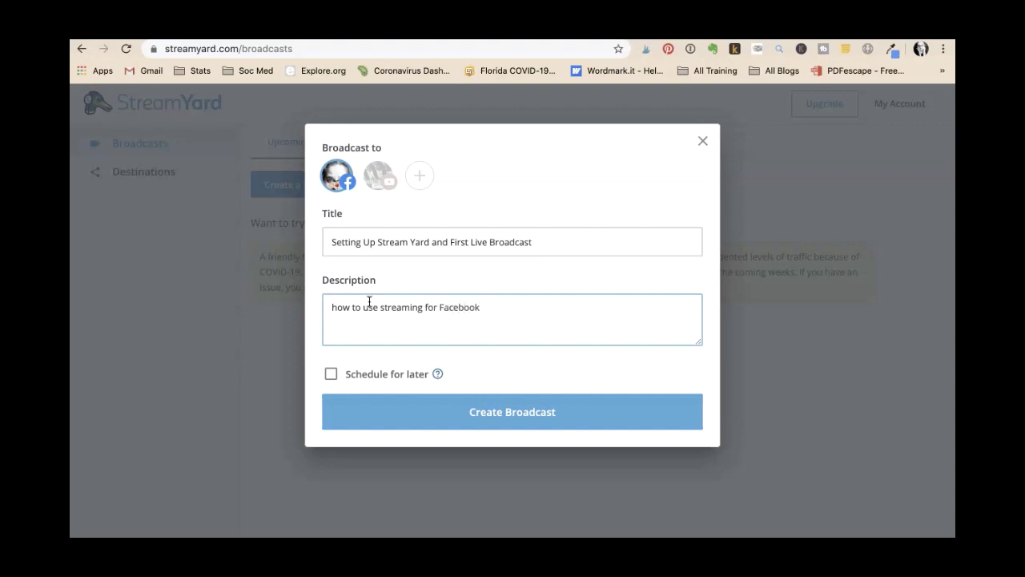
text( Lives)
click(416, 411)
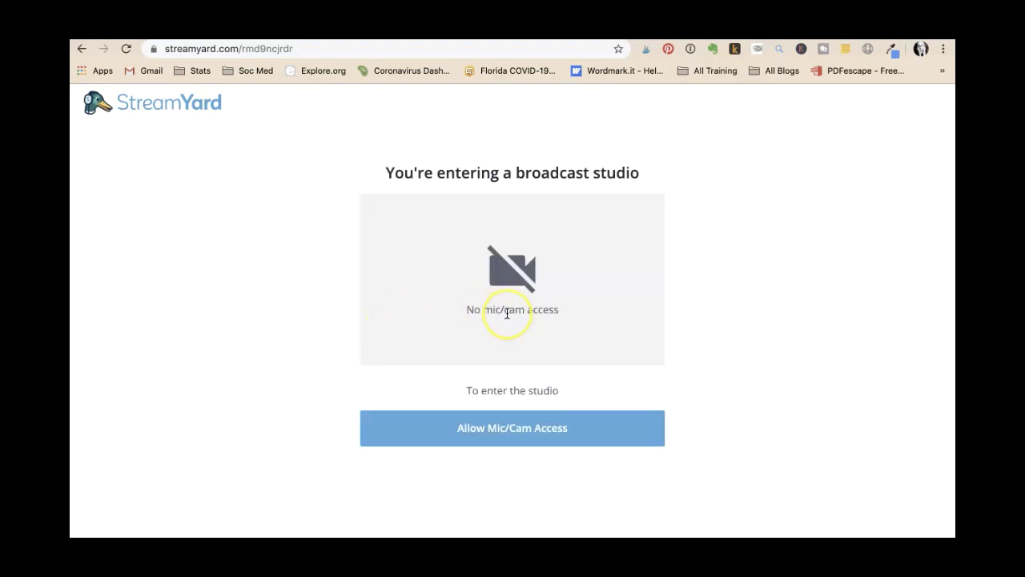
- Allow microphone and camera access, enter the host's full name as display name and enter the broadcast studio
click(513, 428)
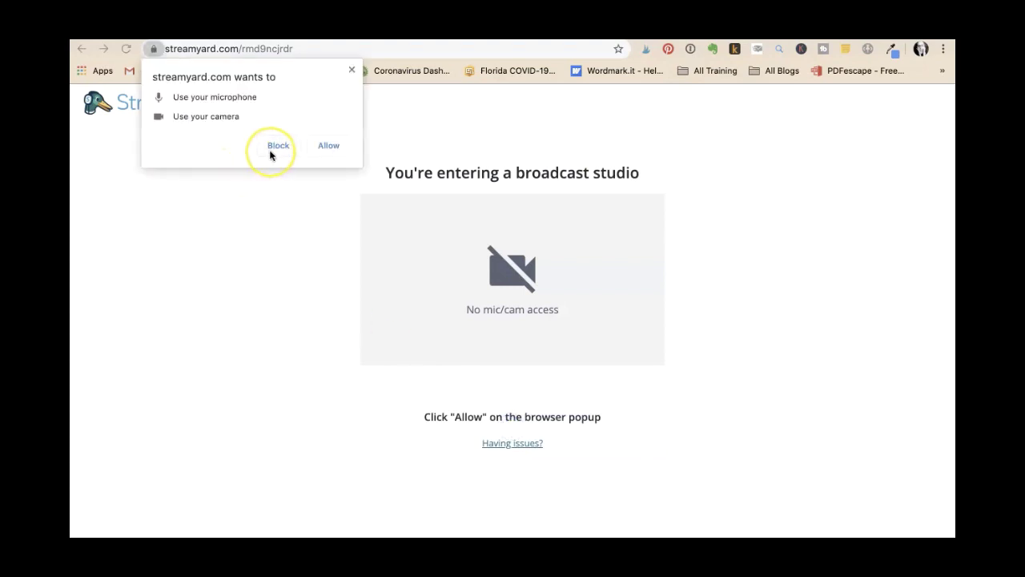
click(337, 154)
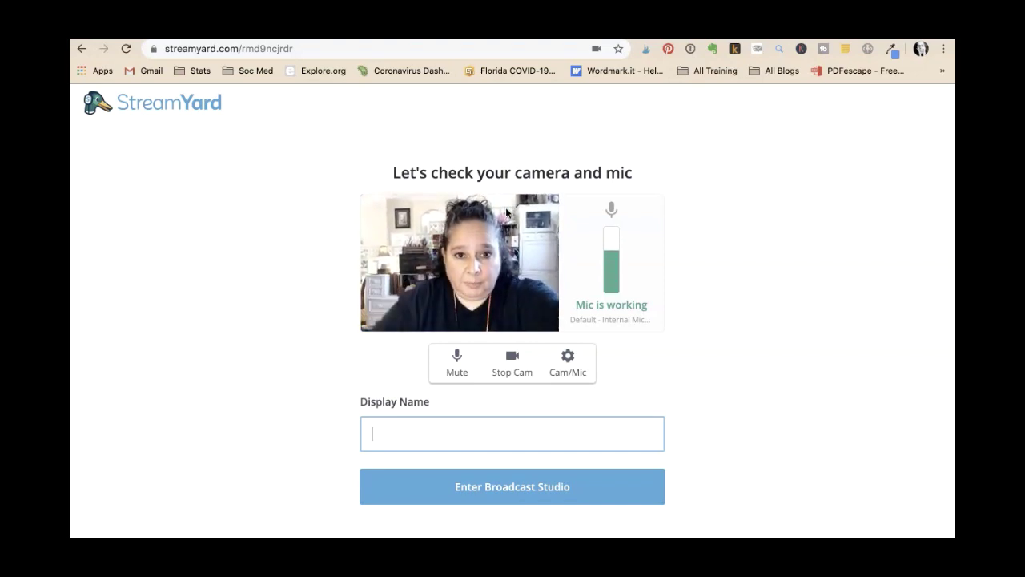
click(480, 280)
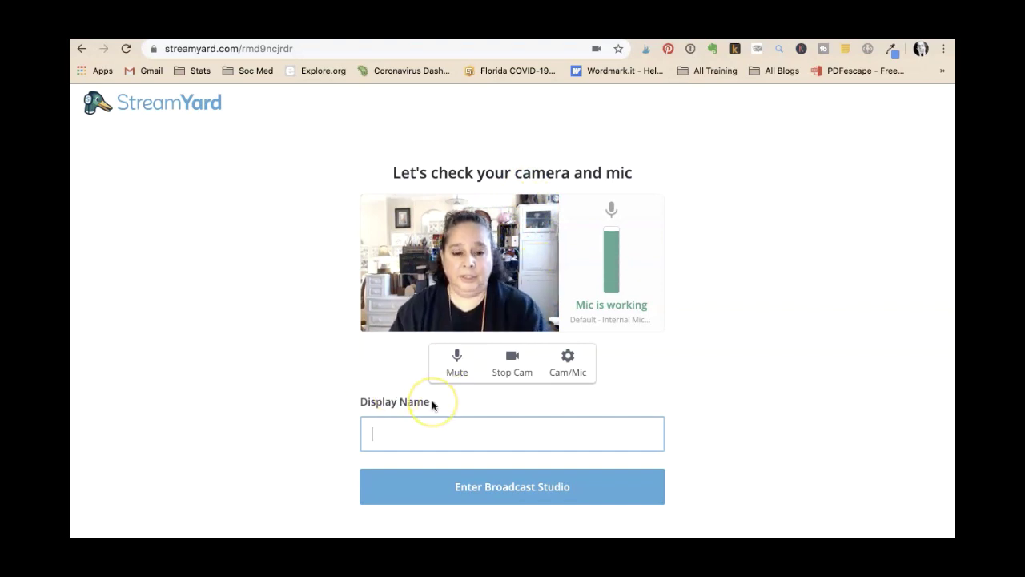
text(Tara Jacobsen)
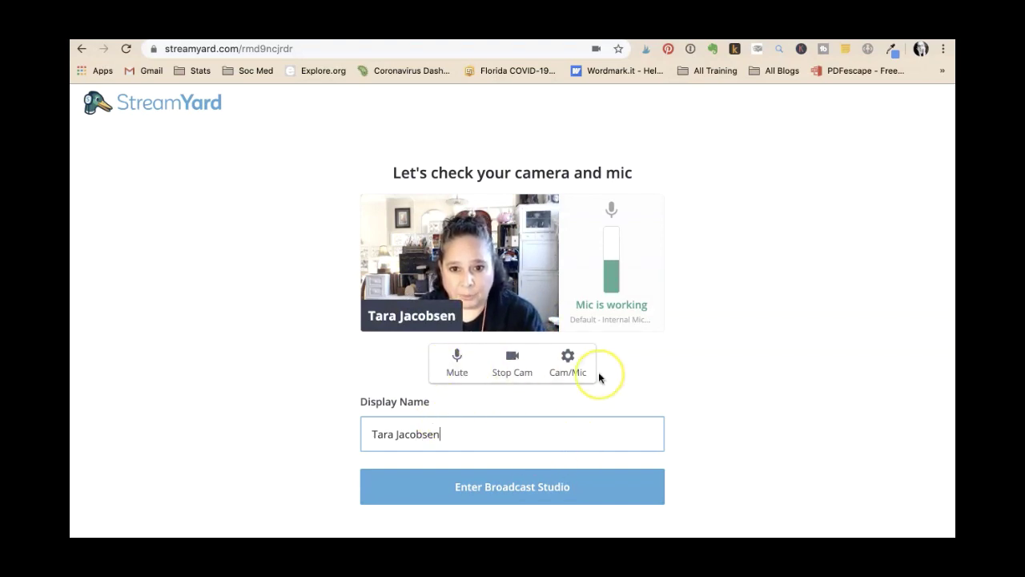
click(477, 492)
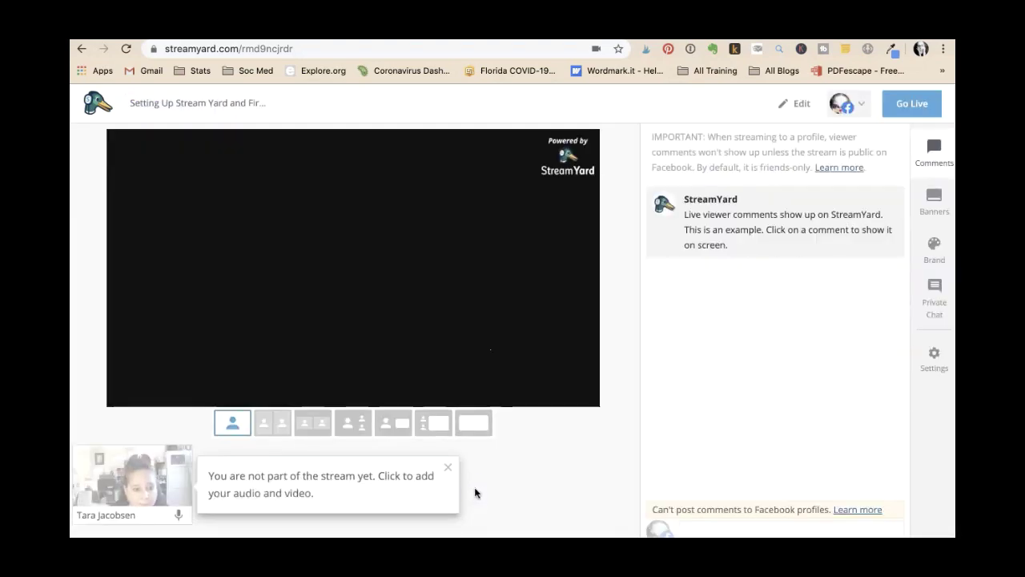
- Add the host's own camera and audio to the stream
click(326, 494)
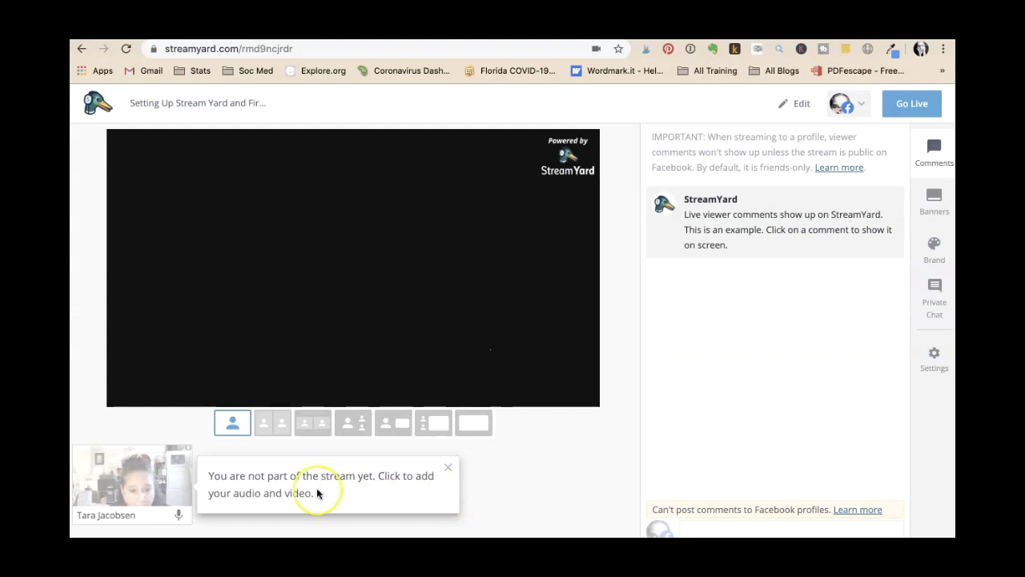
mouse_move(146, 479)
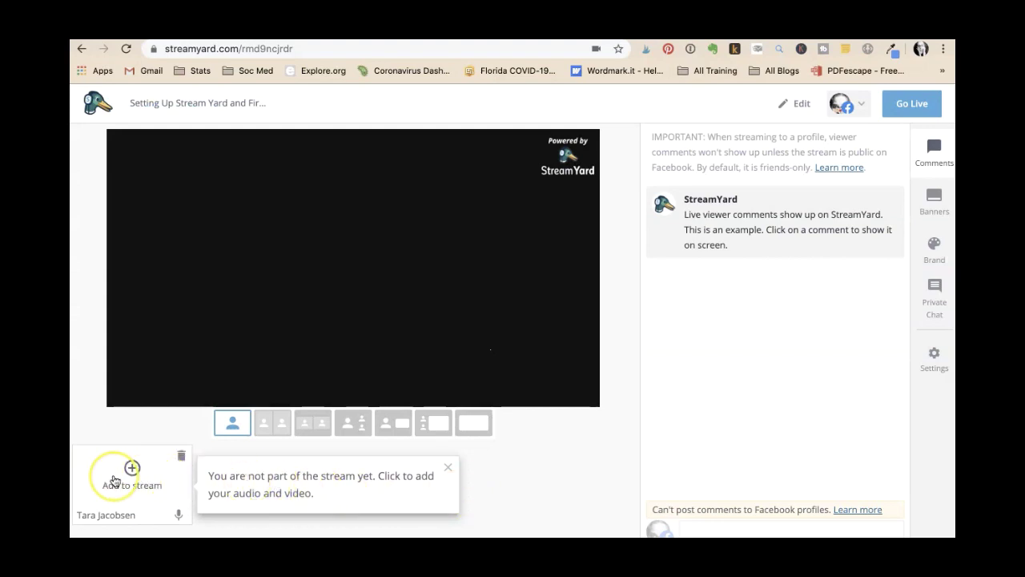
click(128, 476)
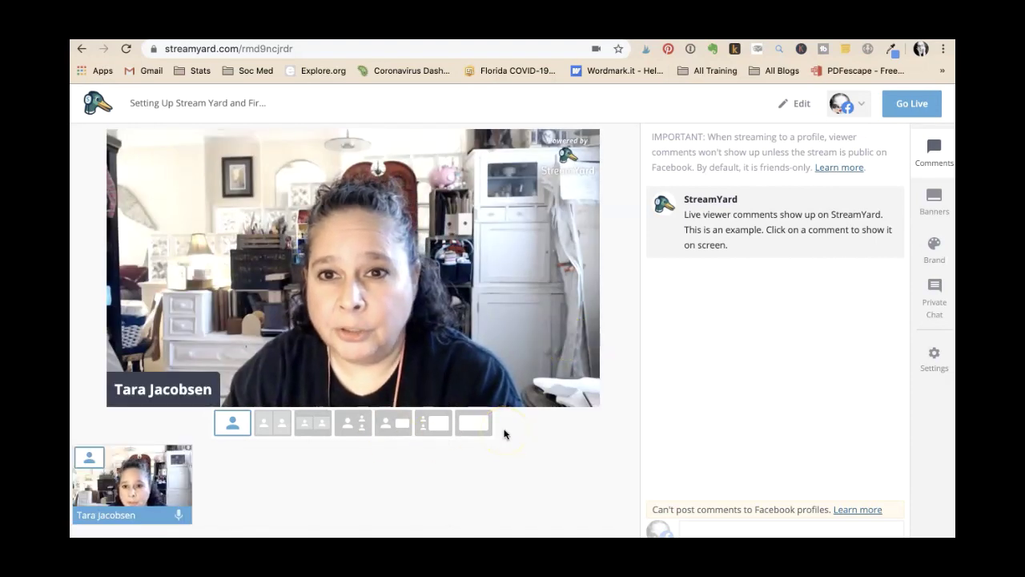
- Show the example StreamYard viewer comment on the broadcast screen
mouse_move(793, 197)
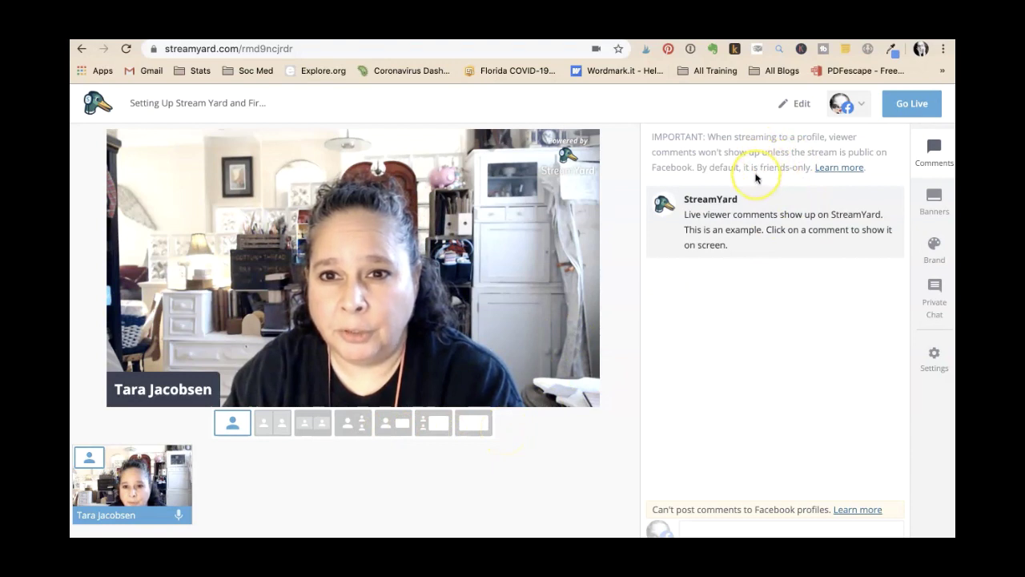
mouse_move(750, 201)
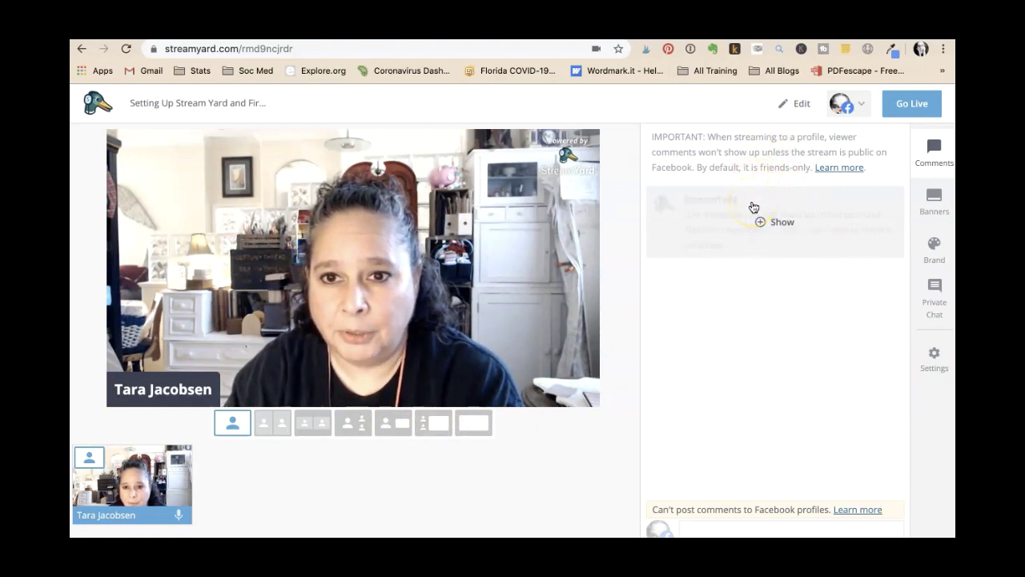
click(771, 224)
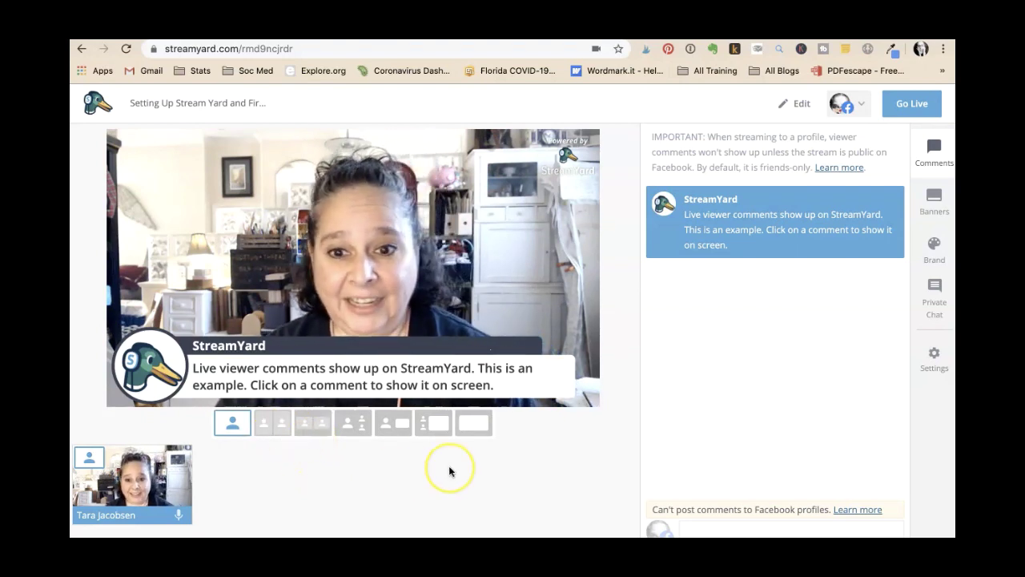
mouse_move(821, 226)
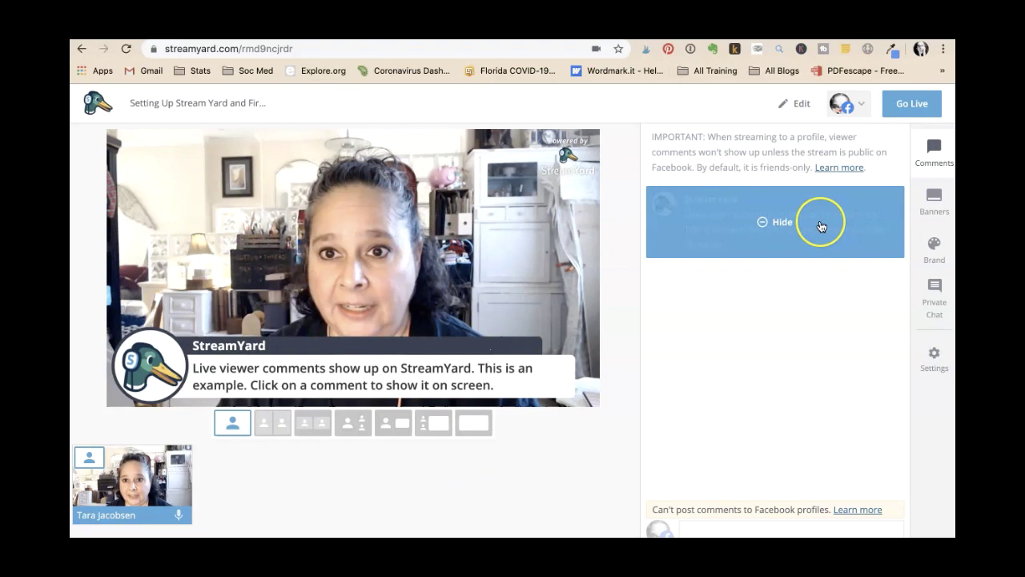
- Look over the example banners and the form for creating a new banner, without adding one
click(930, 202)
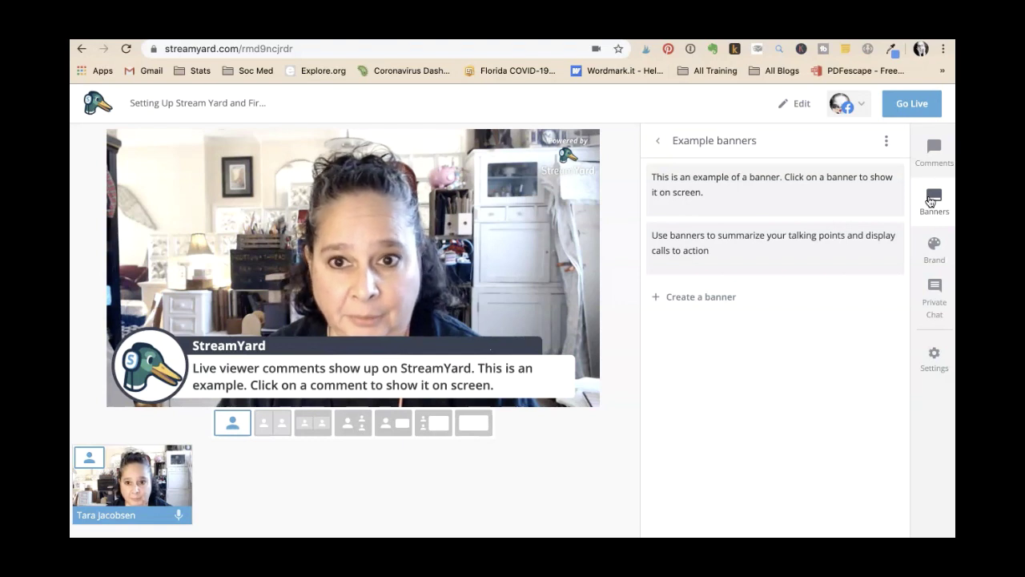
click(682, 293)
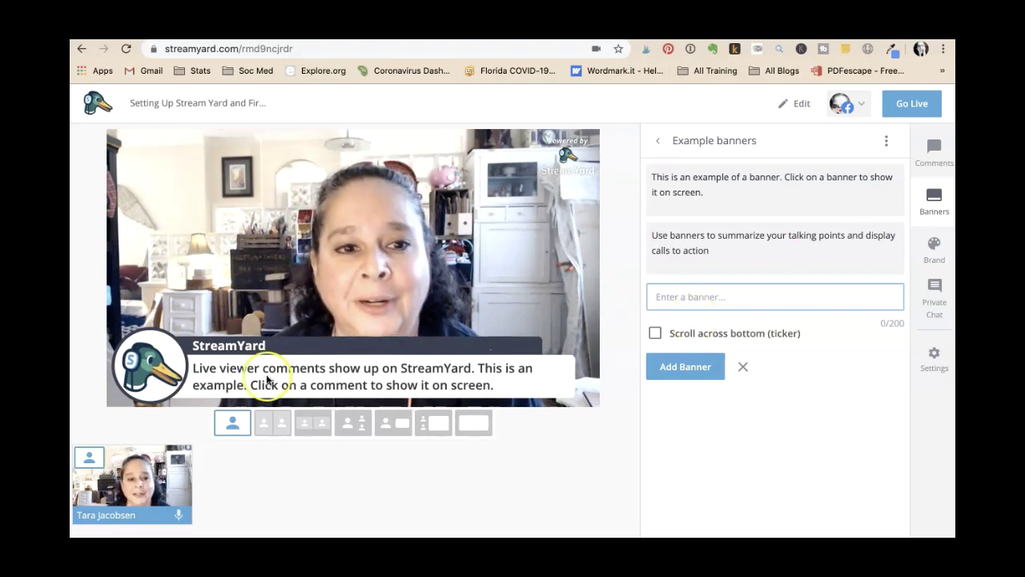
click(742, 365)
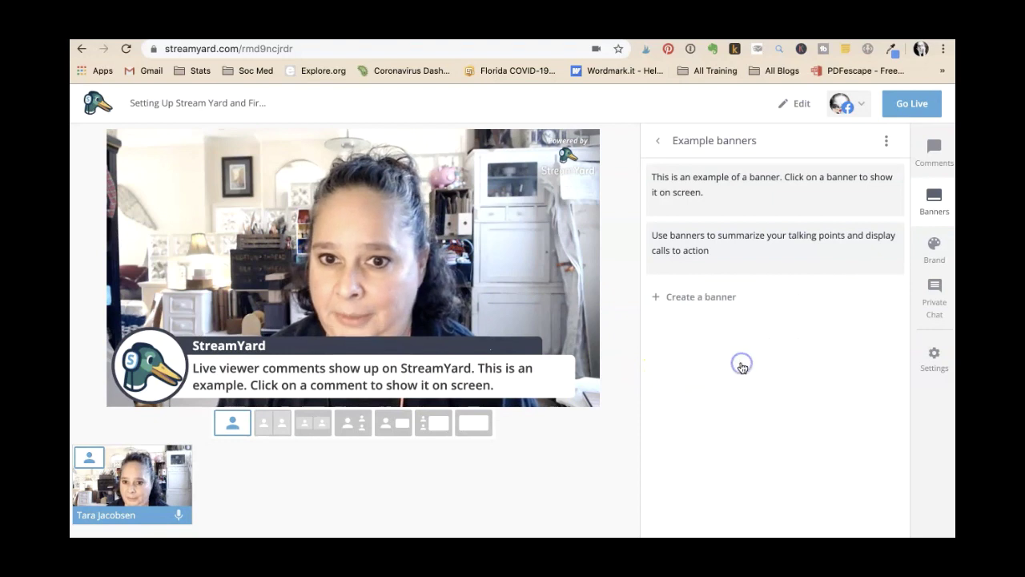
- Examine the brand color, theme, logo and overlay settings, including what uploading a custom logo requires
click(935, 247)
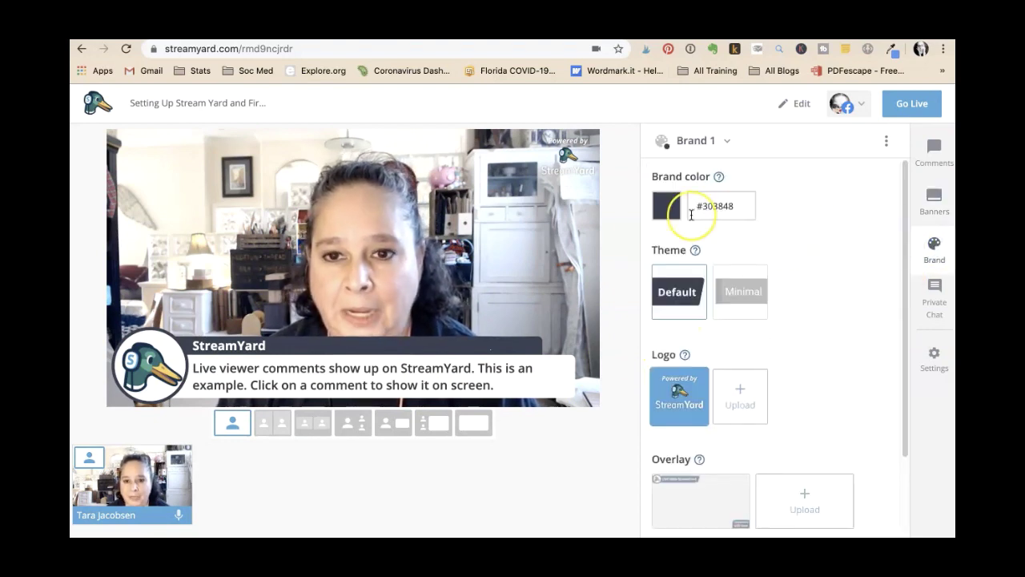
mouse_move(676, 388)
click(738, 394)
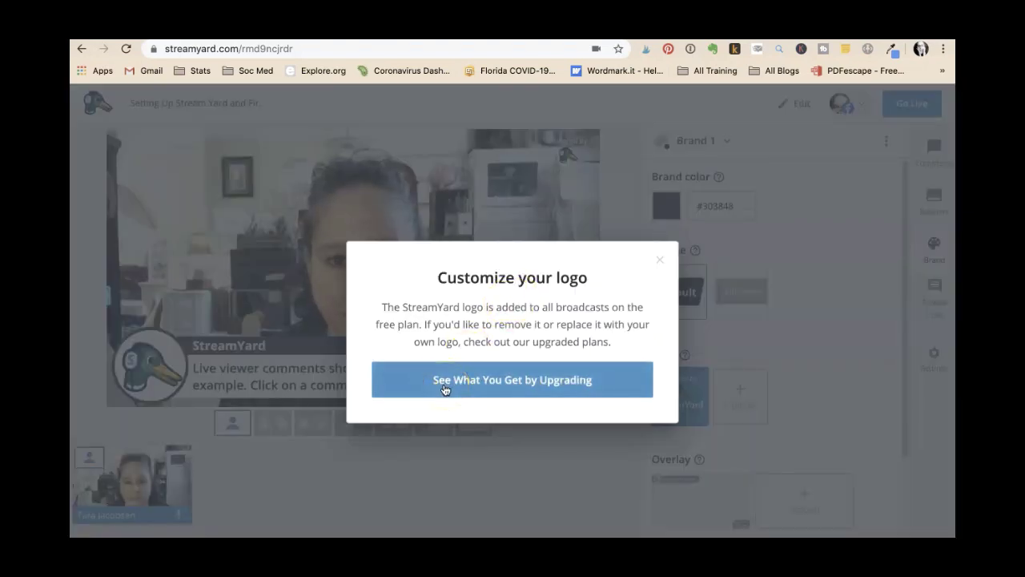
click(659, 258)
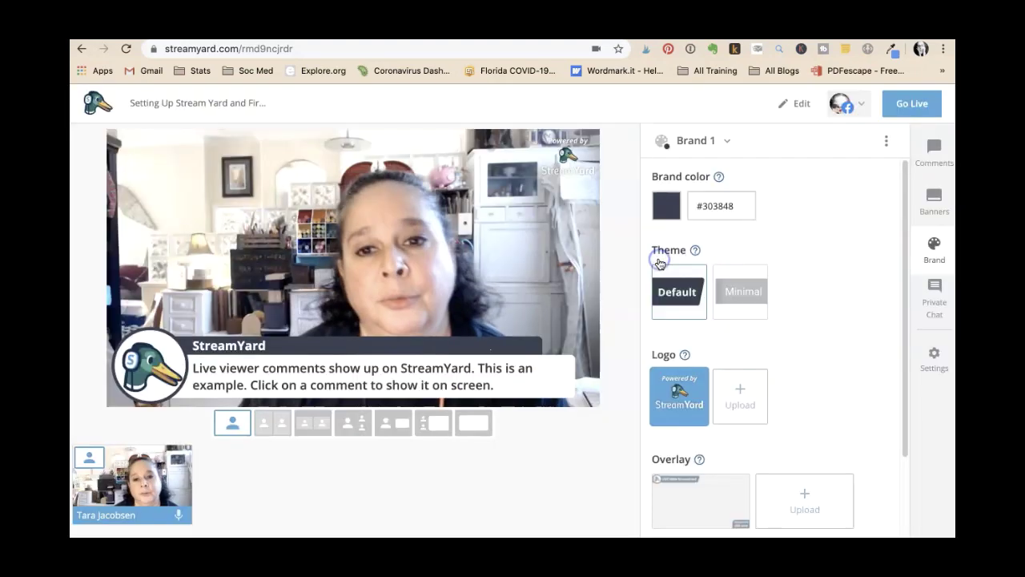
click(797, 237)
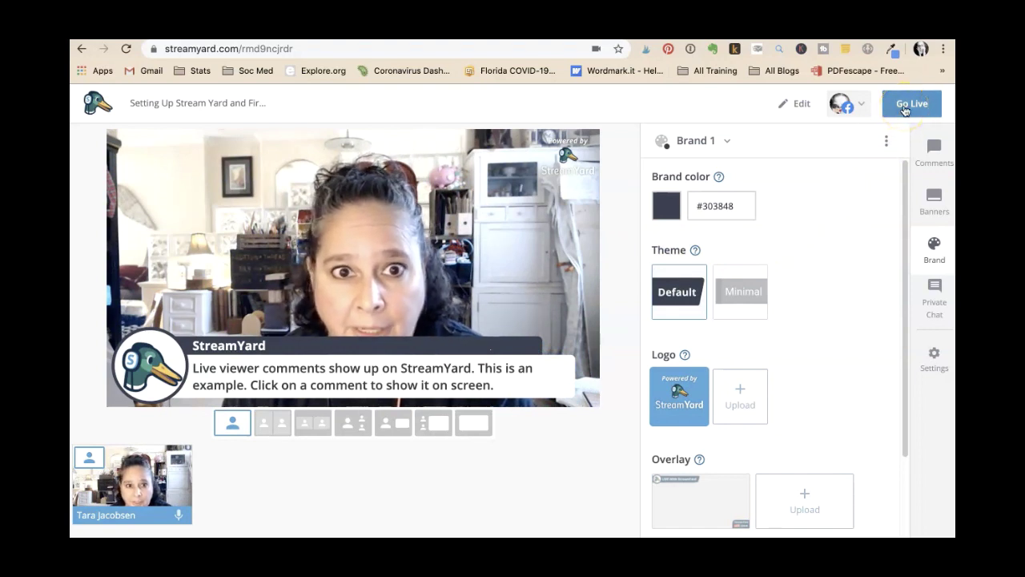
- Check the selected Facebook destination and start the live broadcast
click(847, 106)
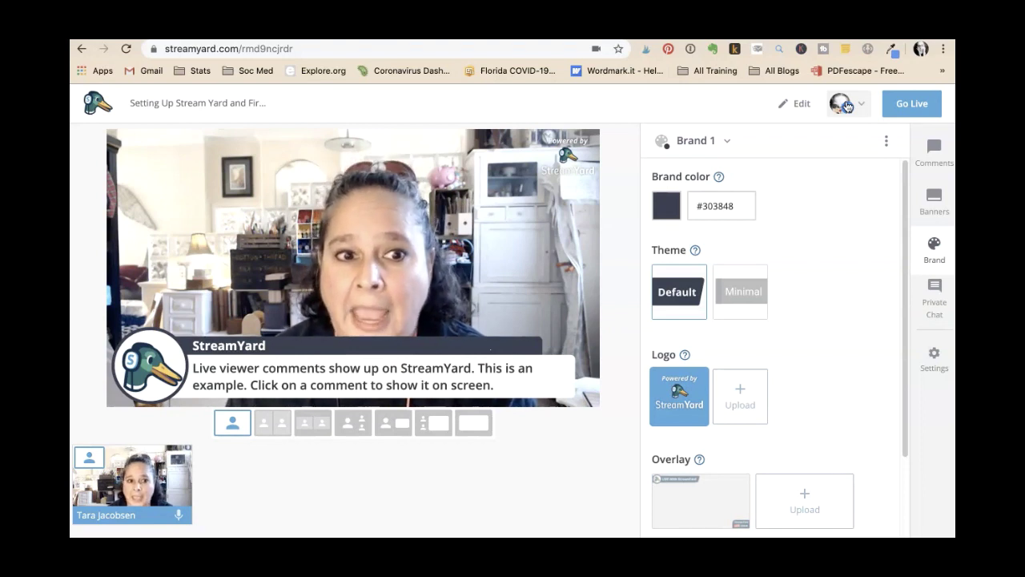
click(697, 206)
click(835, 205)
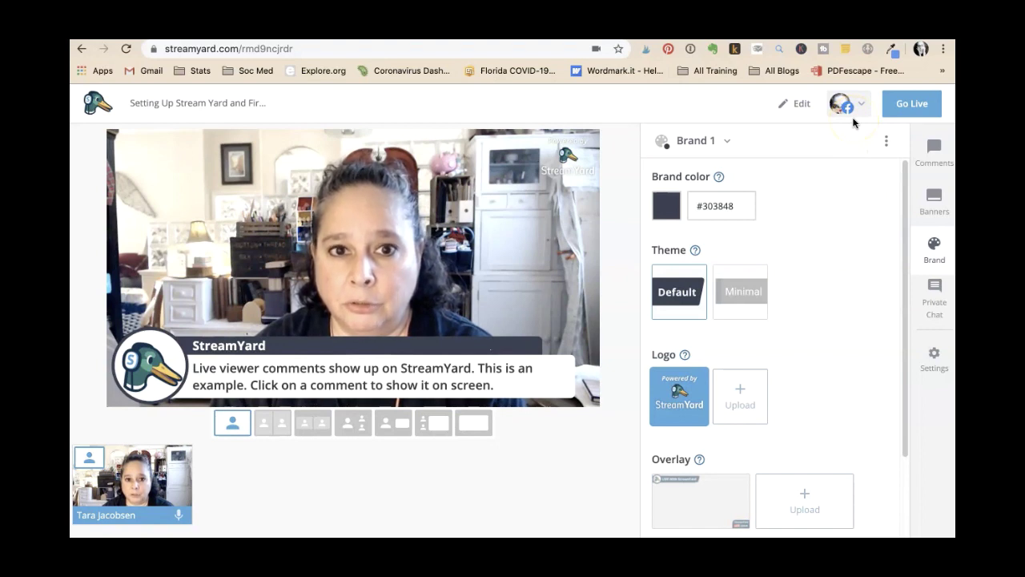
click(898, 102)
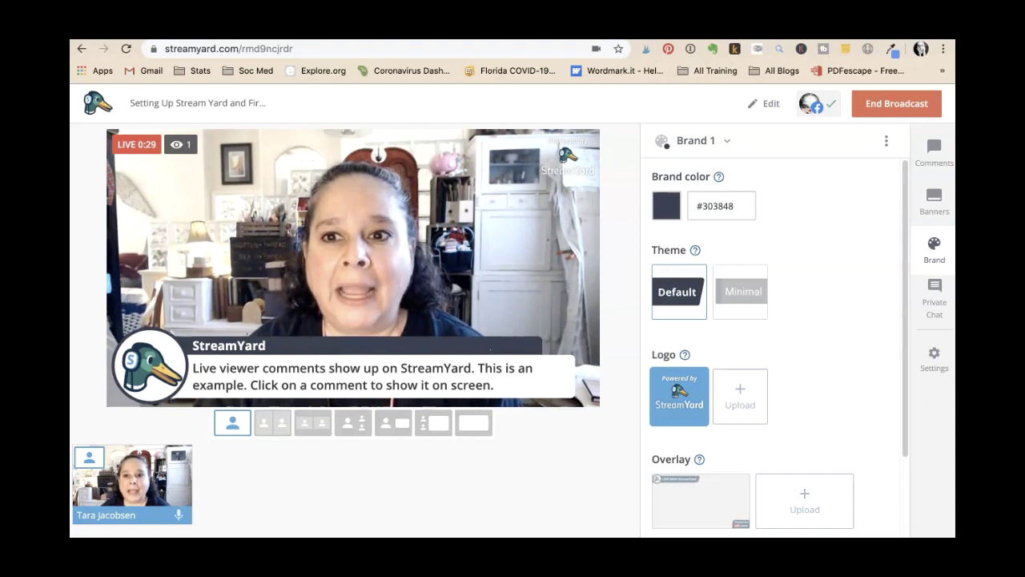
- Display the list of live viewer comments beside the broadcast
click(934, 152)
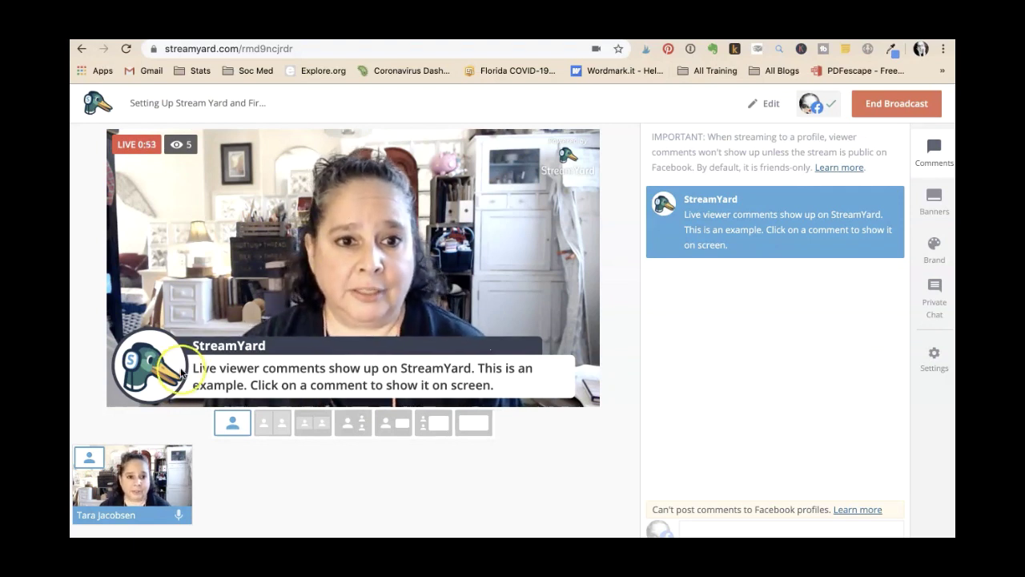
click(237, 340)
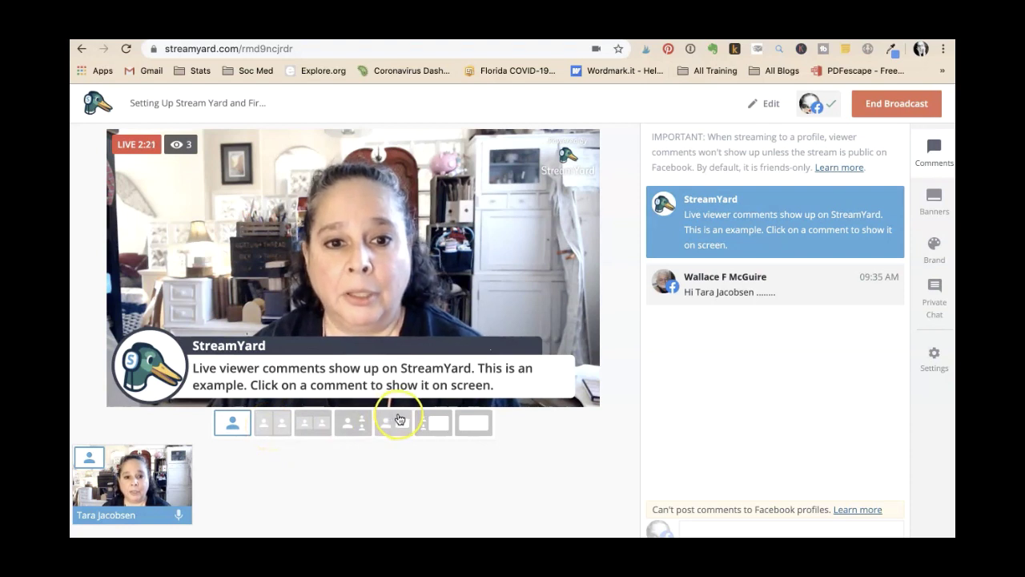
- Try the three screen-sharing layouts without a shared screen, dismissing the layout tip, and return to the solo layout
click(395, 422)
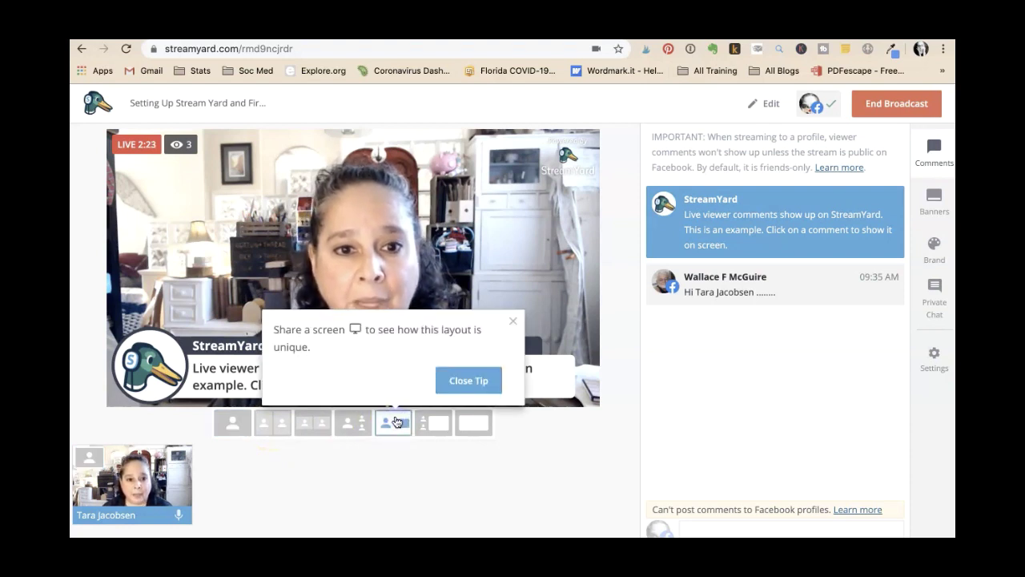
click(468, 381)
click(391, 433)
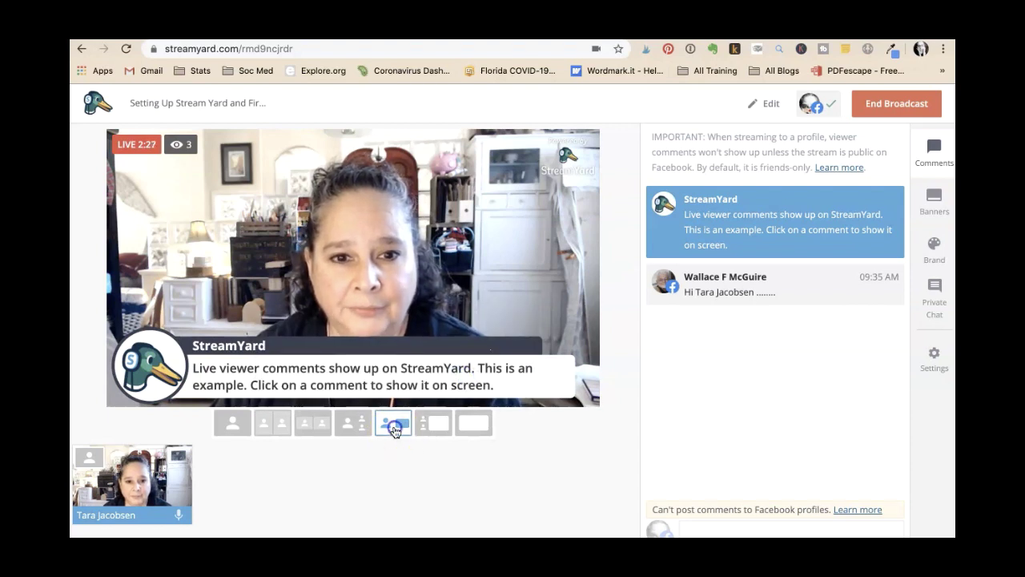
click(386, 428)
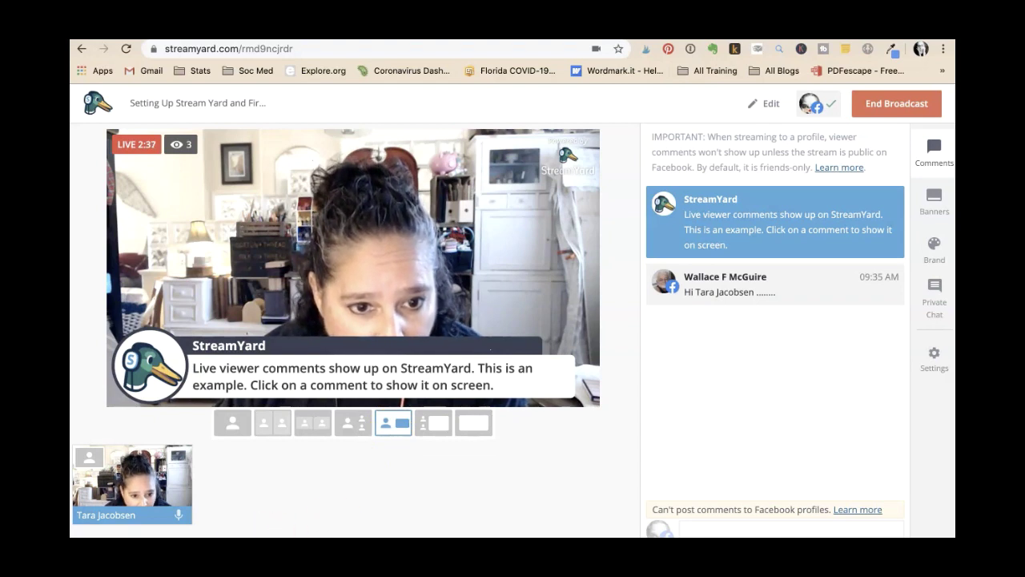
click(439, 424)
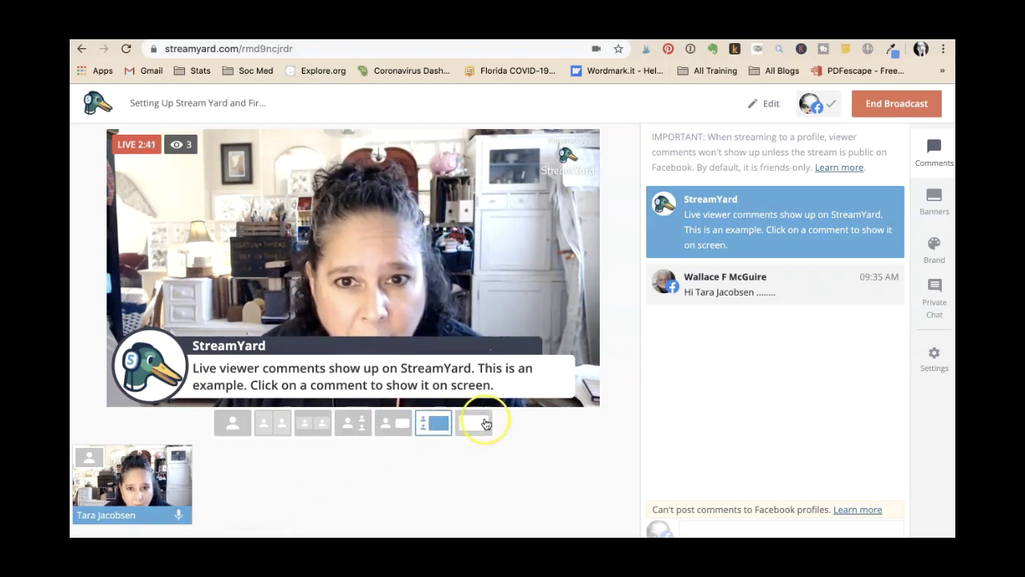
click(481, 424)
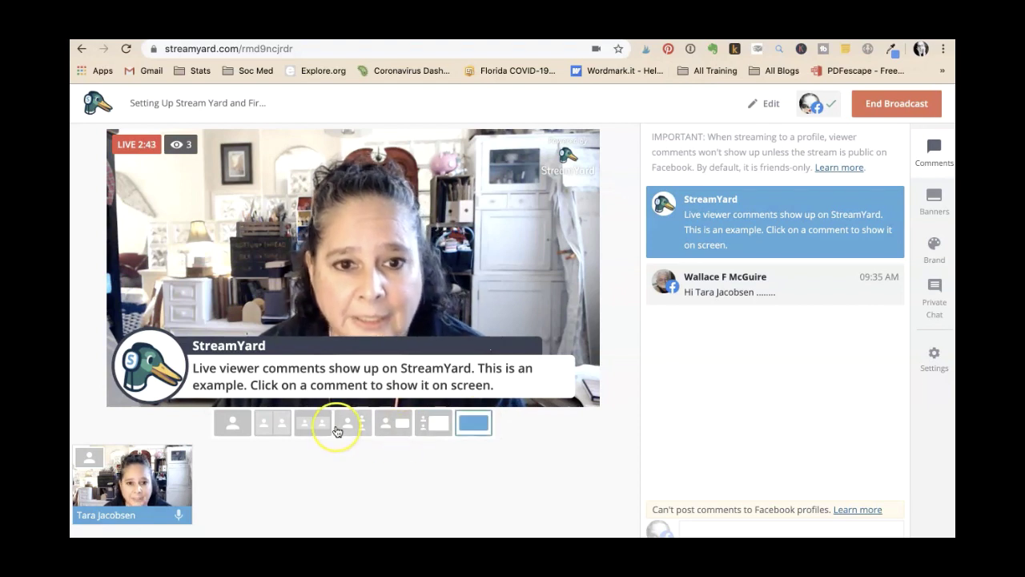
click(233, 424)
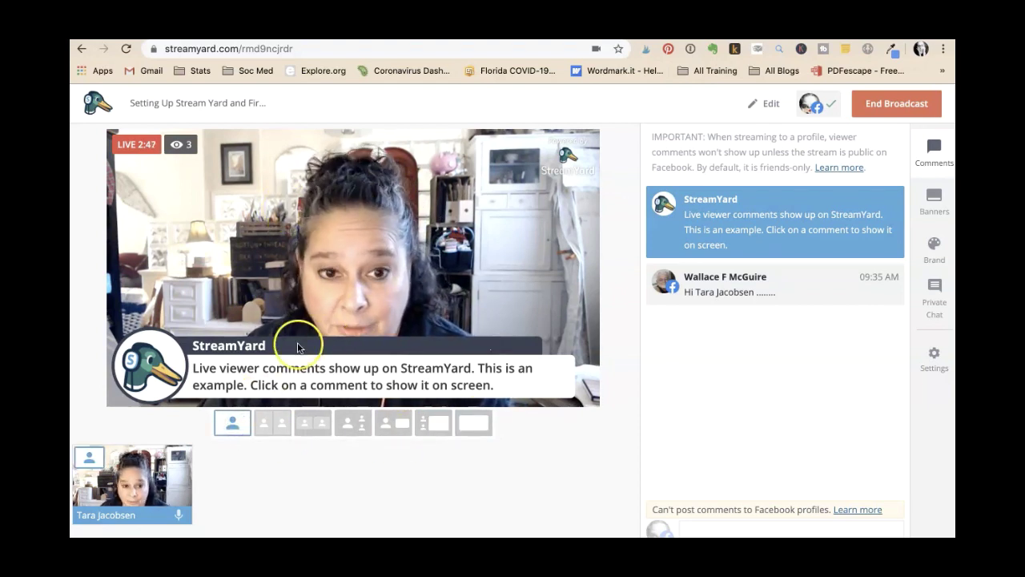
- Choose the layout with the camera beside the shared screen and share the entire screen in the broadcast
click(393, 424)
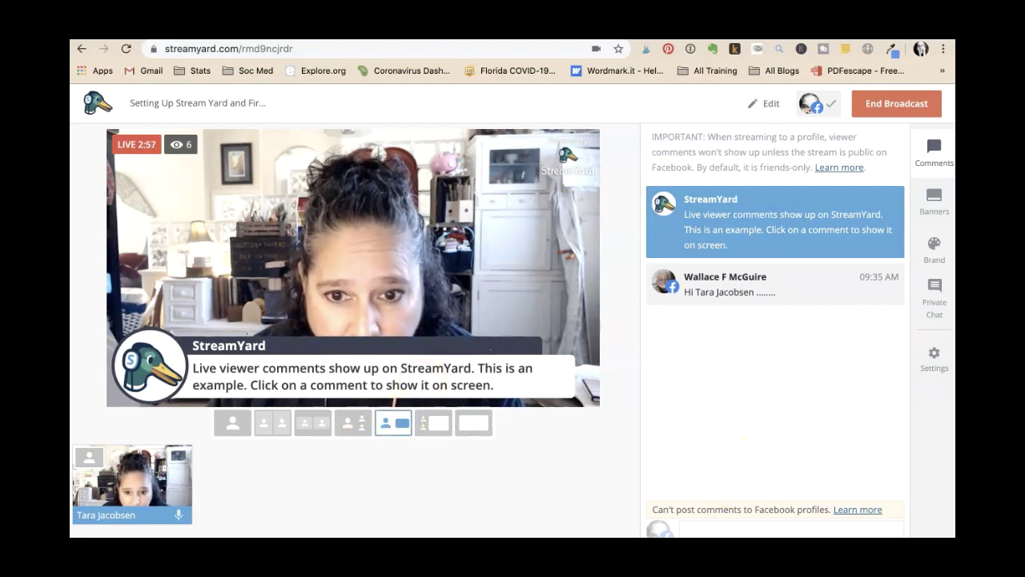
mouse_move(674, 536)
mouse_down()
mouse_move(674, 525)
mouse_move(673, 537)
mouse_up()
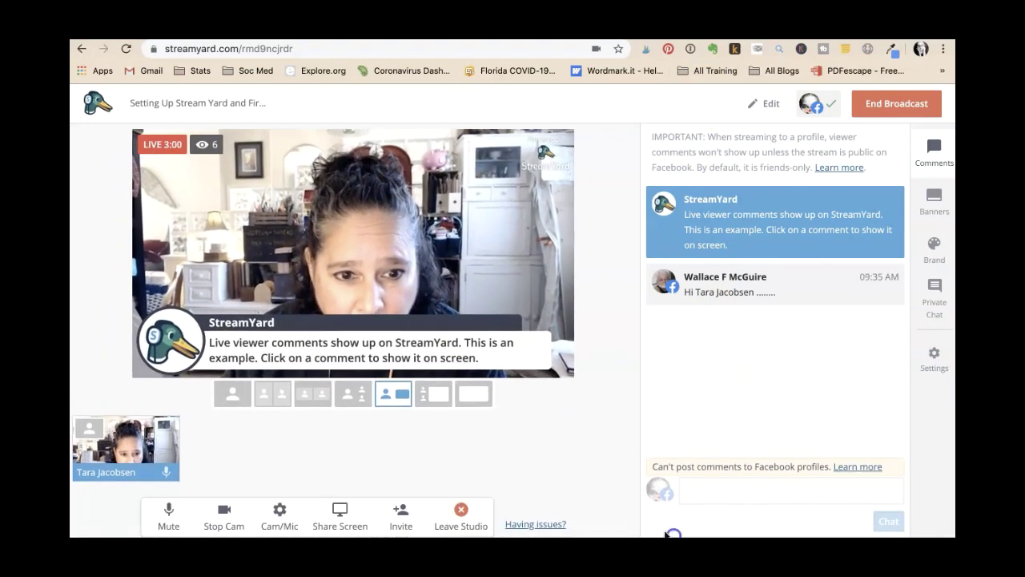
click(340, 518)
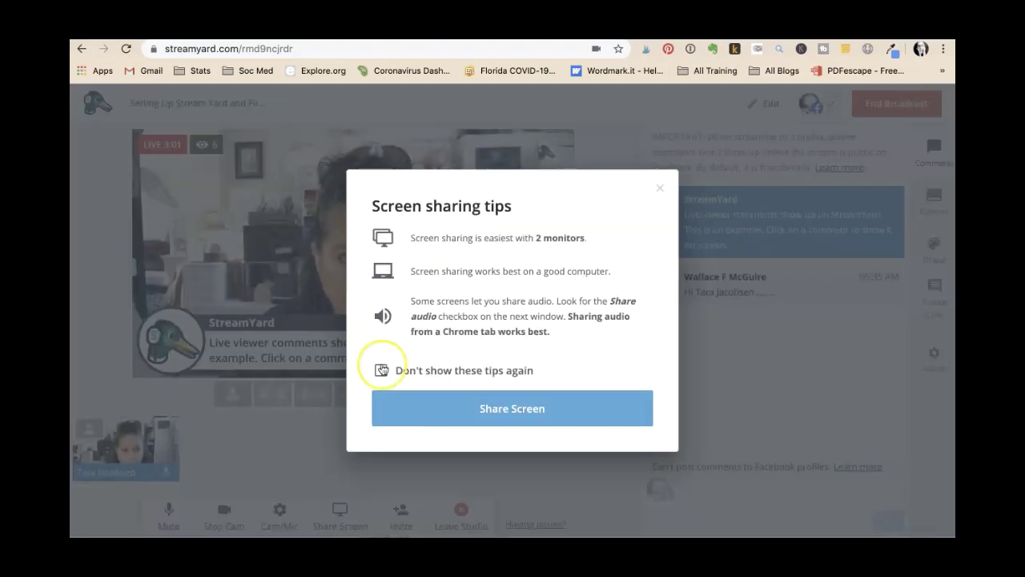
click(486, 409)
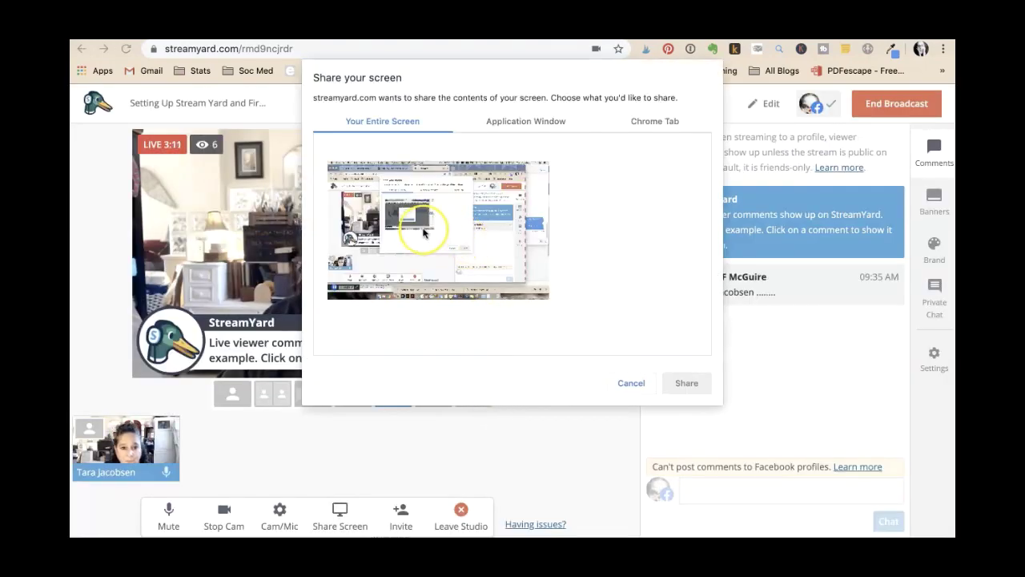
click(683, 382)
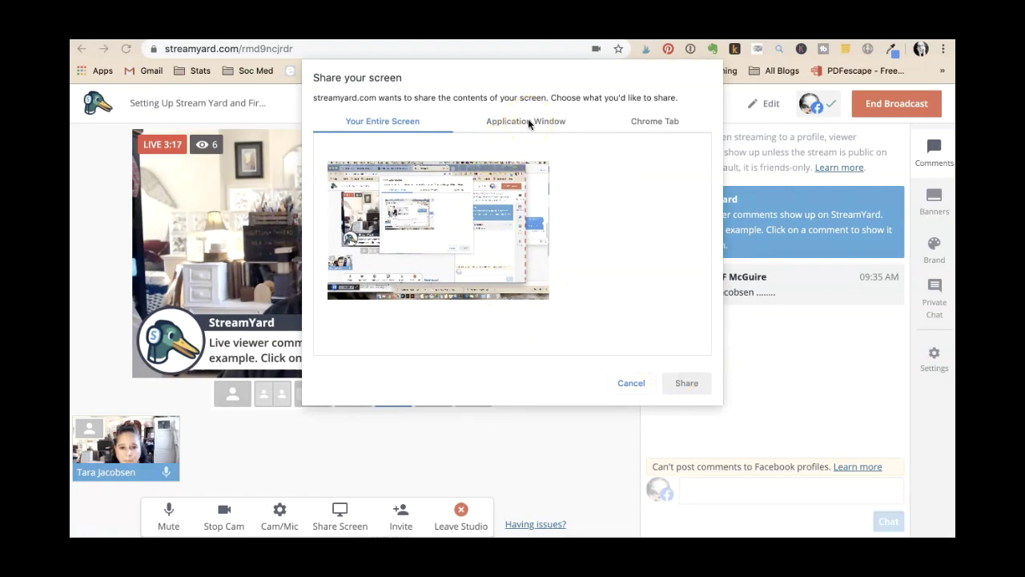
click(412, 234)
click(695, 377)
click(554, 335)
click(461, 244)
click(685, 382)
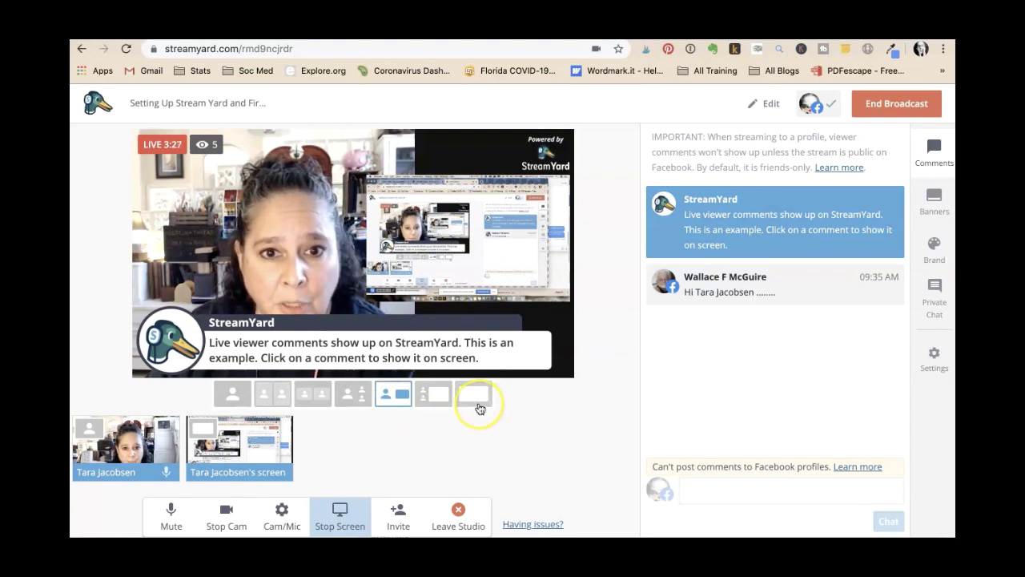
- Try the full-screen layout for the shared screen, then settle on the large screen with a small camera view
click(436, 403)
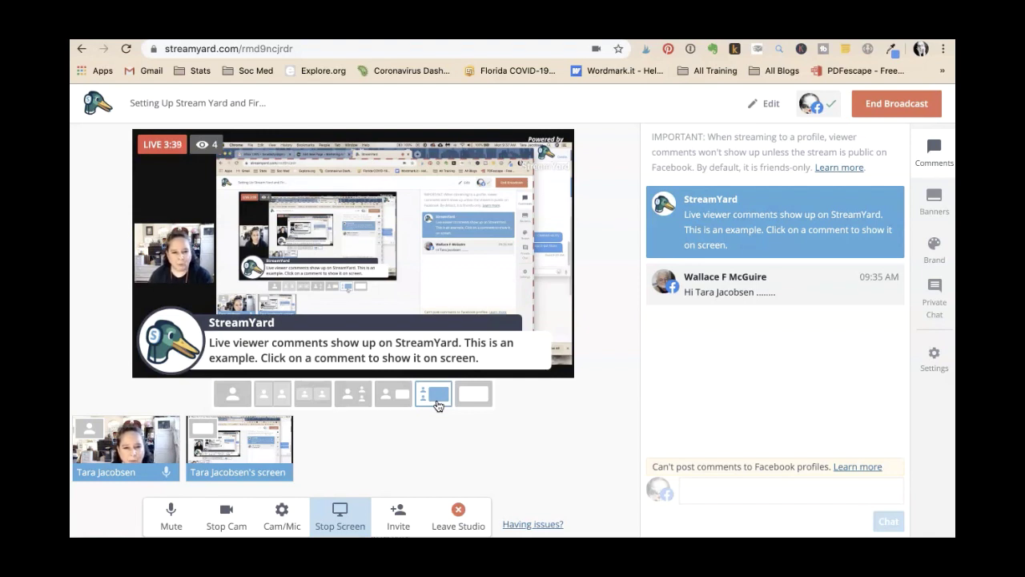
click(445, 400)
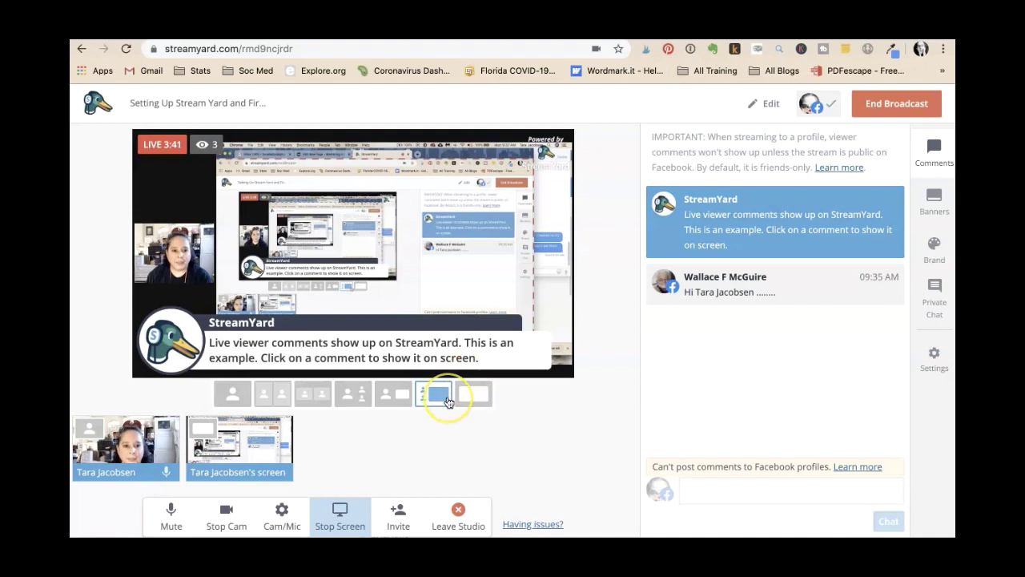
click(473, 394)
click(436, 400)
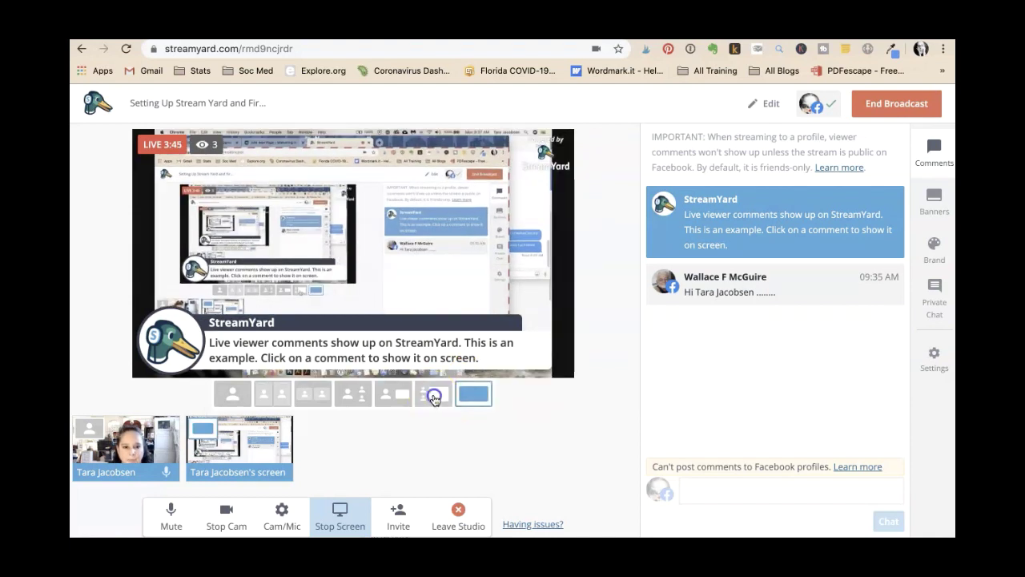
- Remove the example StreamYard comment from the broadcast and switch back to the solo camera layout
click(931, 154)
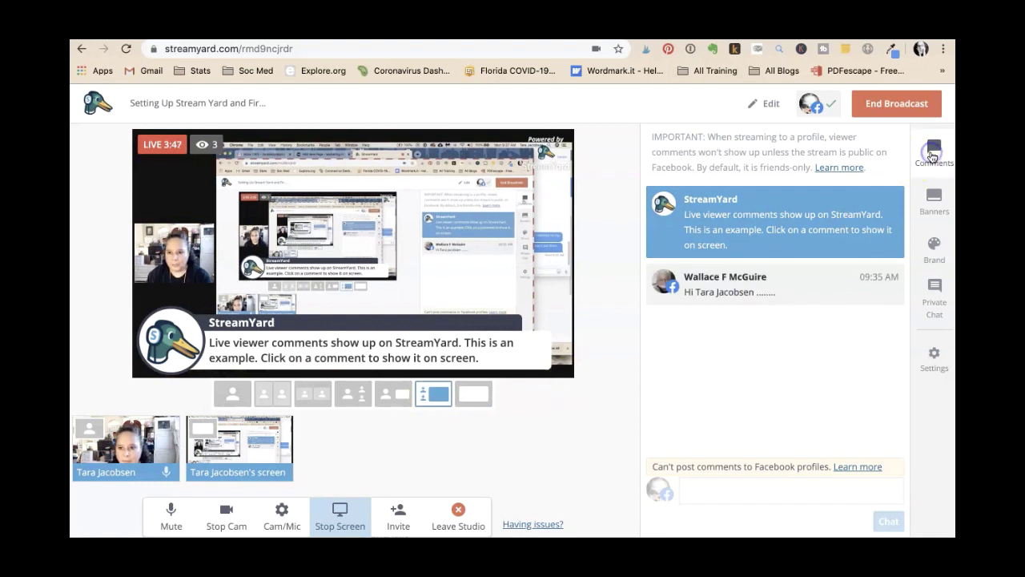
click(744, 210)
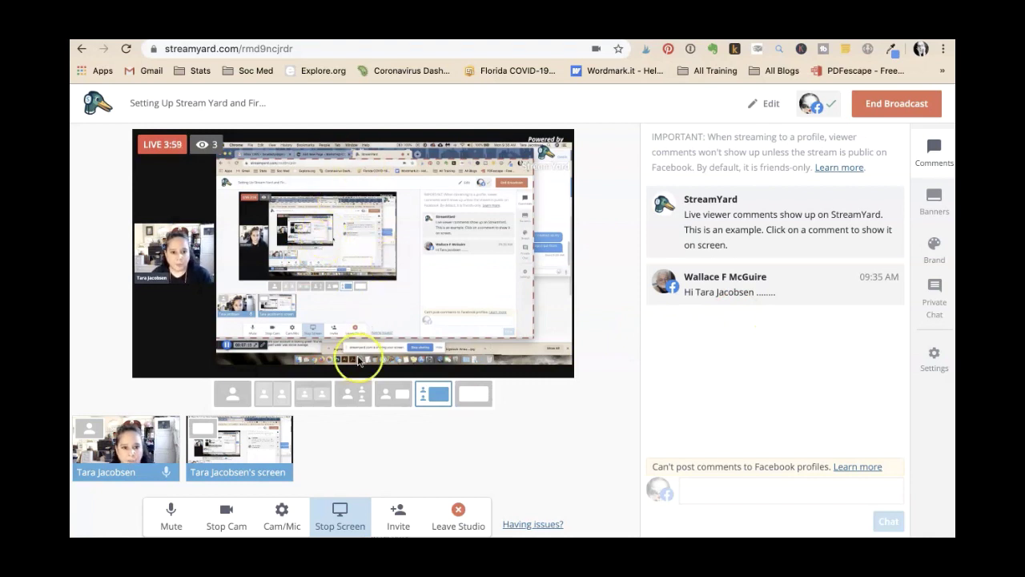
click(230, 392)
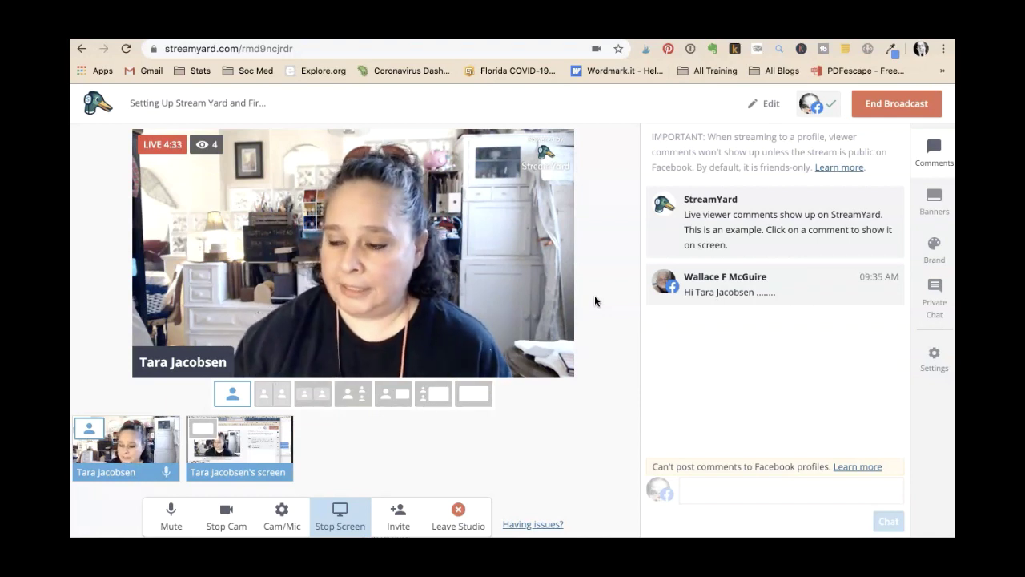
click(591, 299)
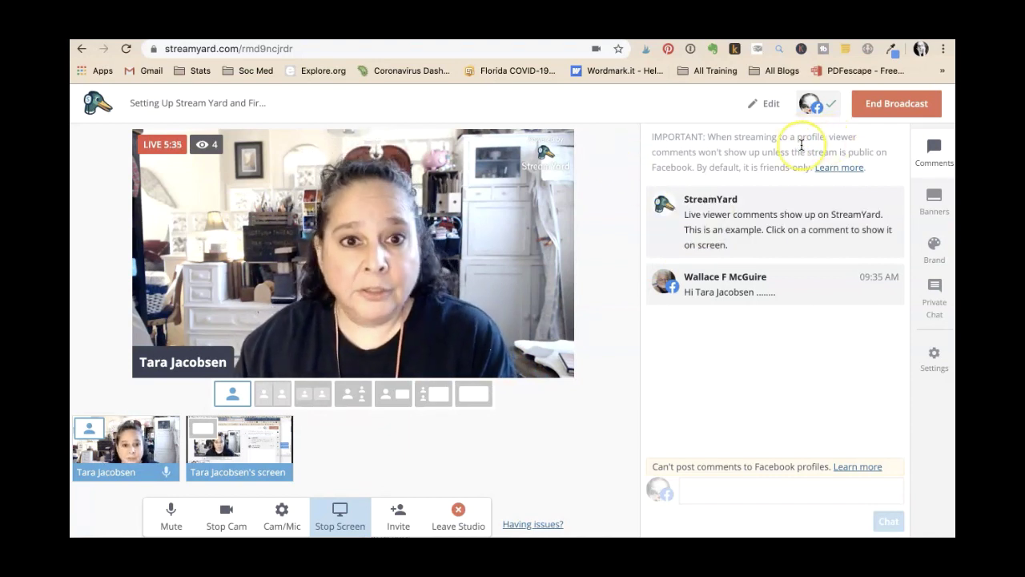
- End the live broadcast, rate it as Good and skip the written feedback
click(886, 112)
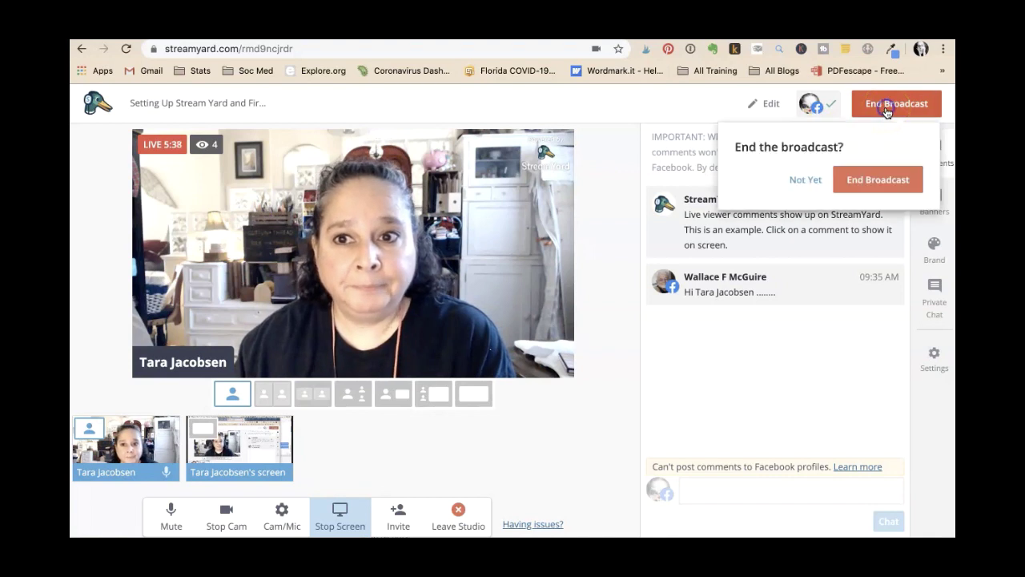
click(848, 185)
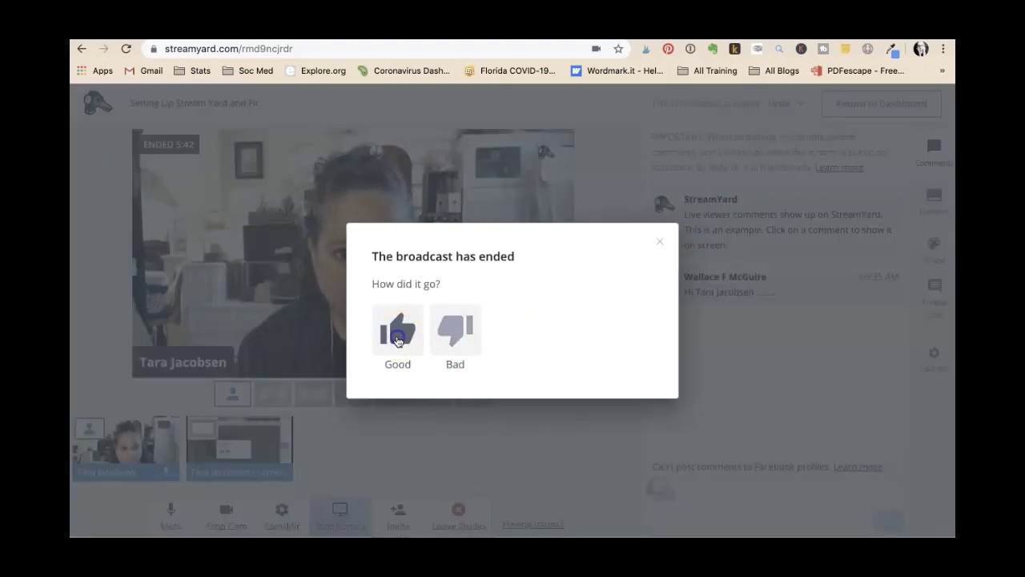
click(397, 340)
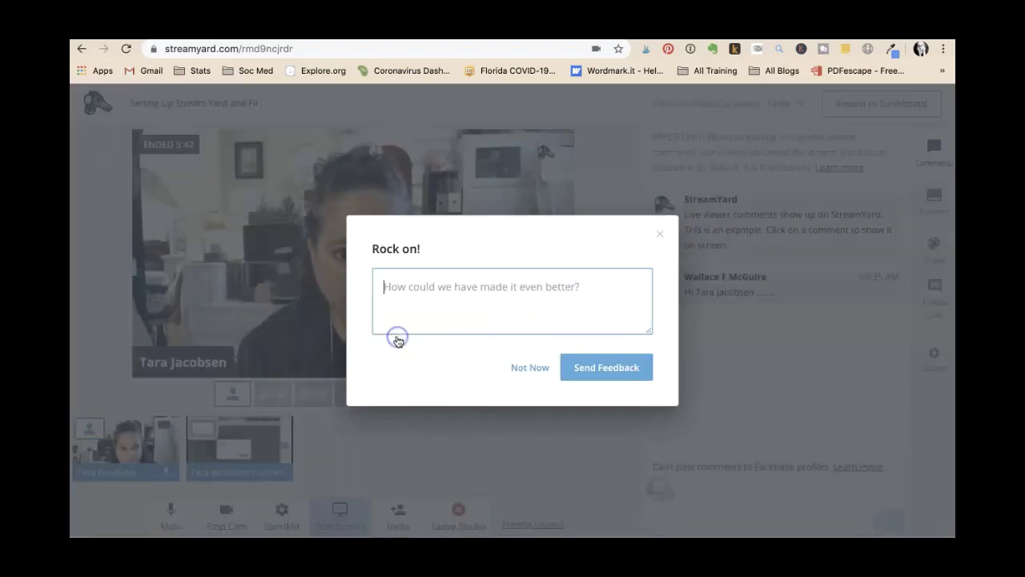
click(515, 368)
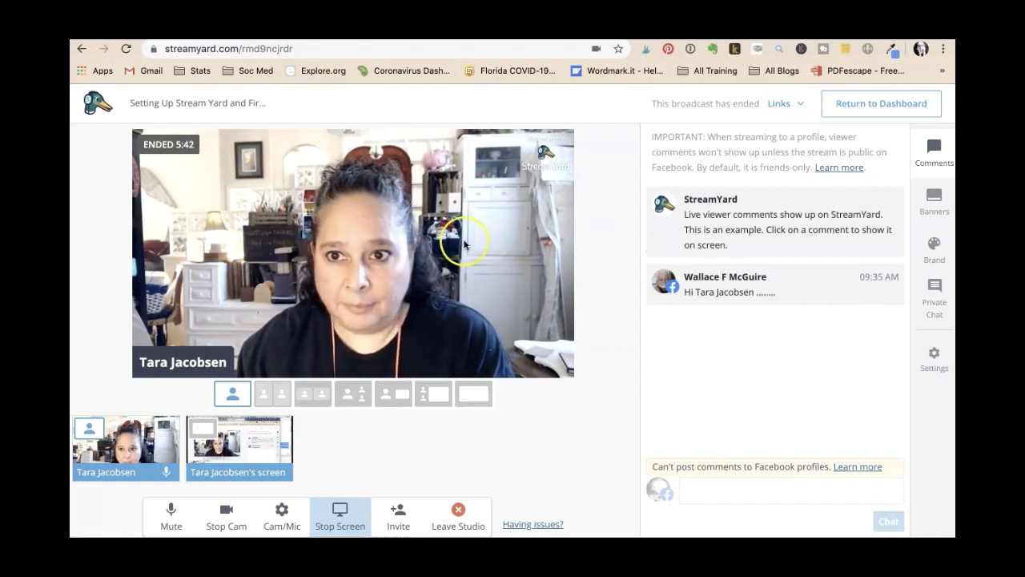
- Download the full recording of the ended broadcast
click(787, 111)
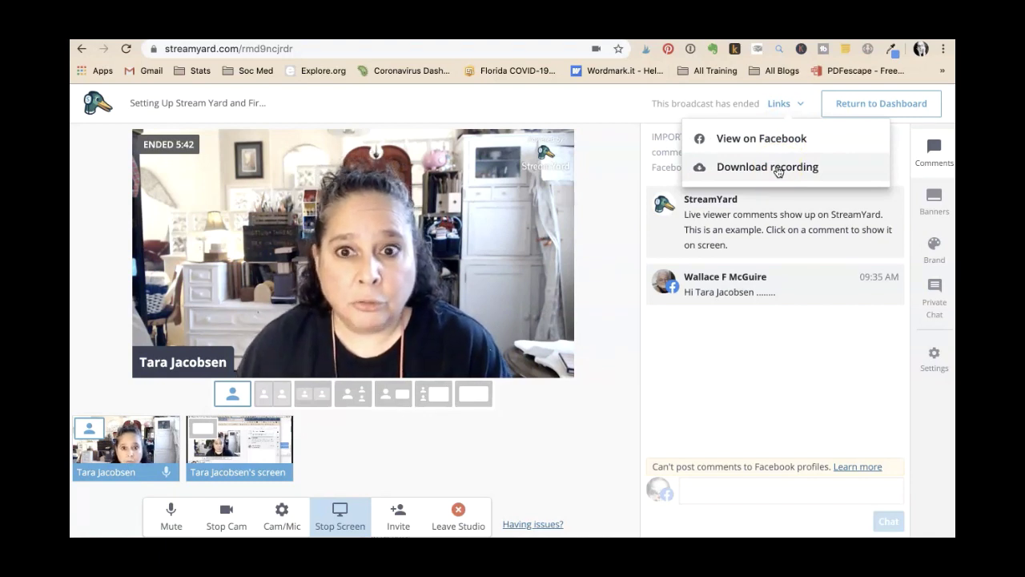
click(776, 168)
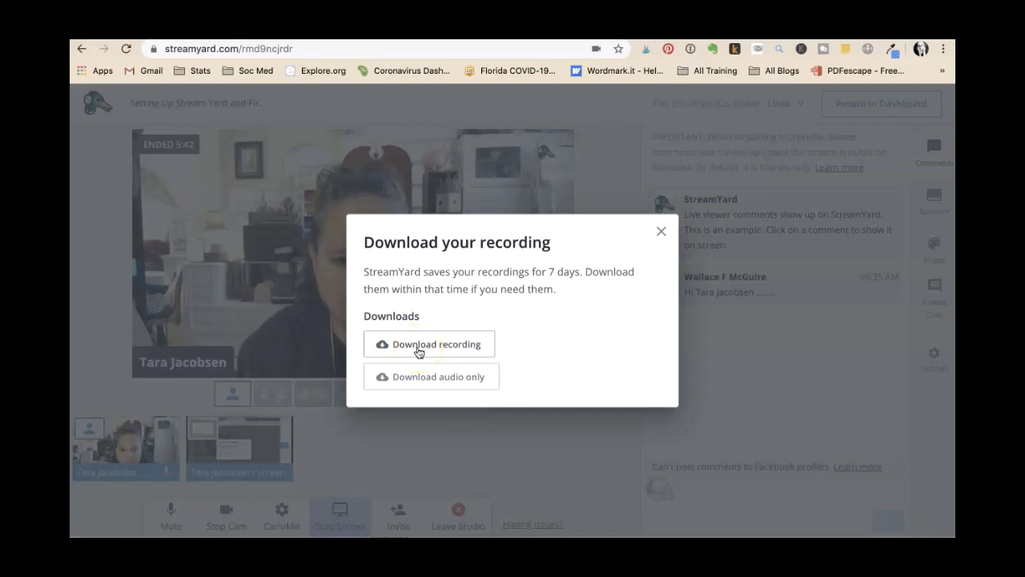
click(419, 385)
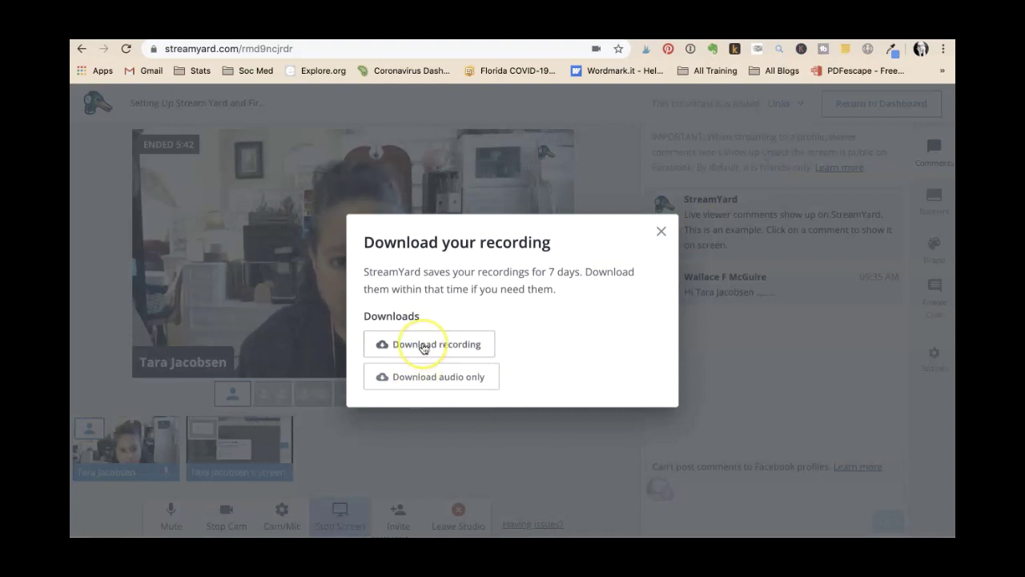
click(423, 346)
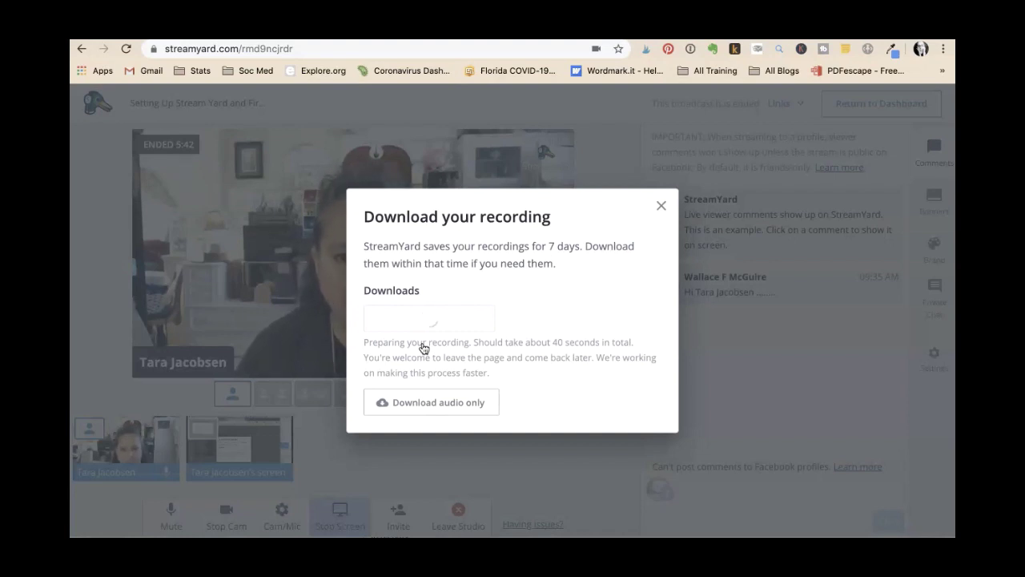
click(424, 347)
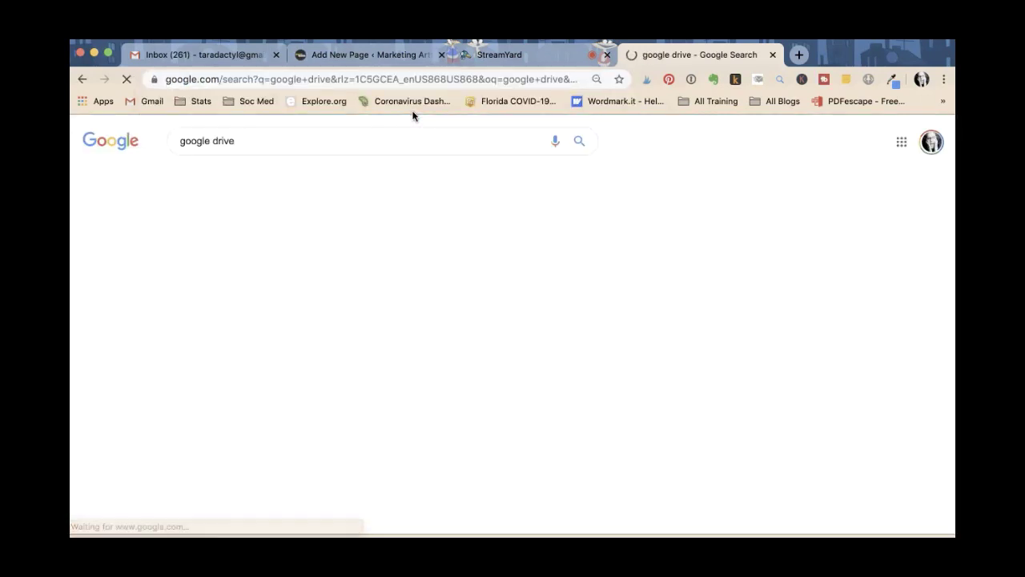
- Go to the personal Google Drive from the Google search for google drive
click(282, 230)
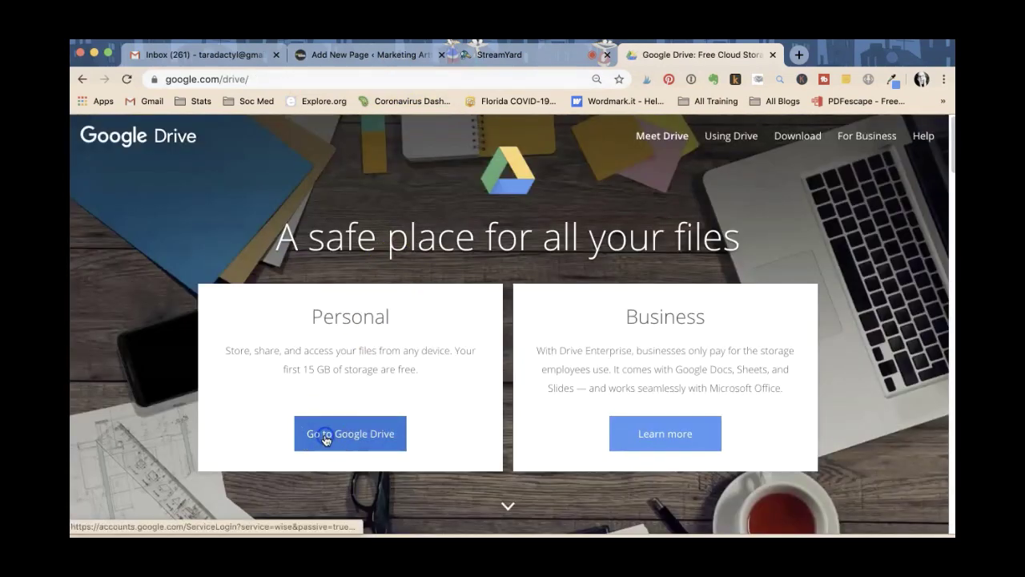
click(327, 439)
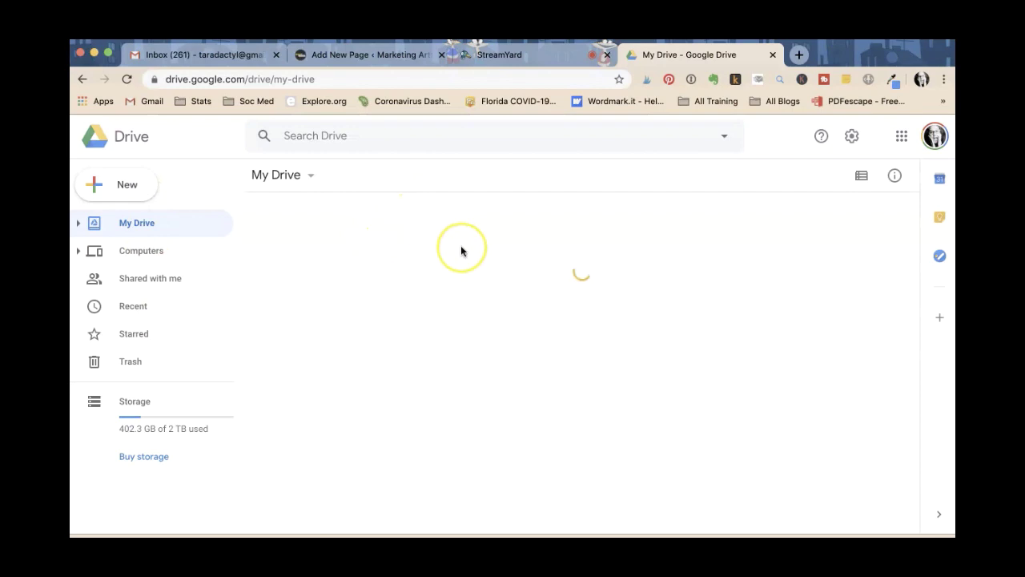
click(476, 202)
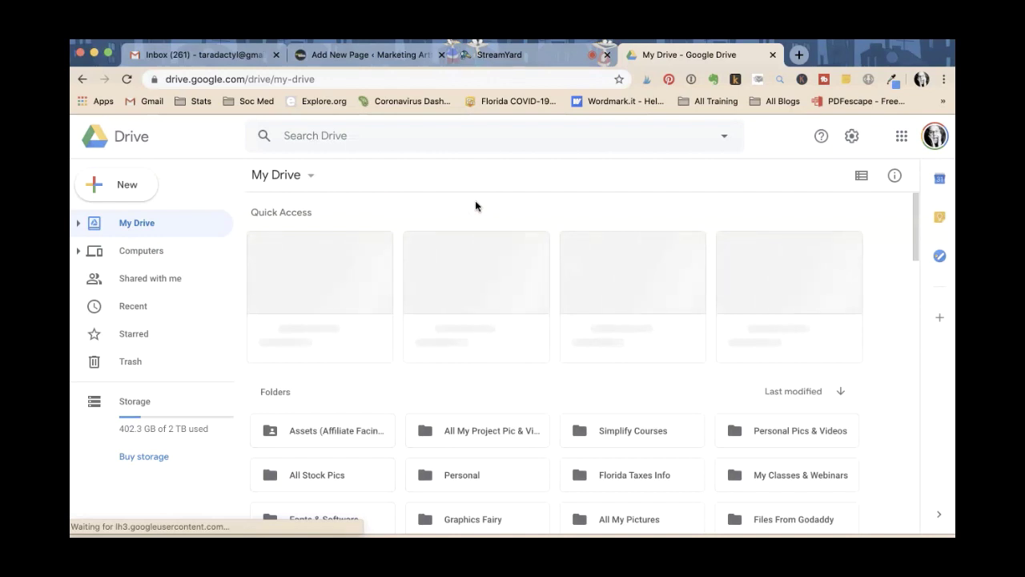
- Create a new folder named Livestreams in My Drive
right_click(465, 393)
click(518, 408)
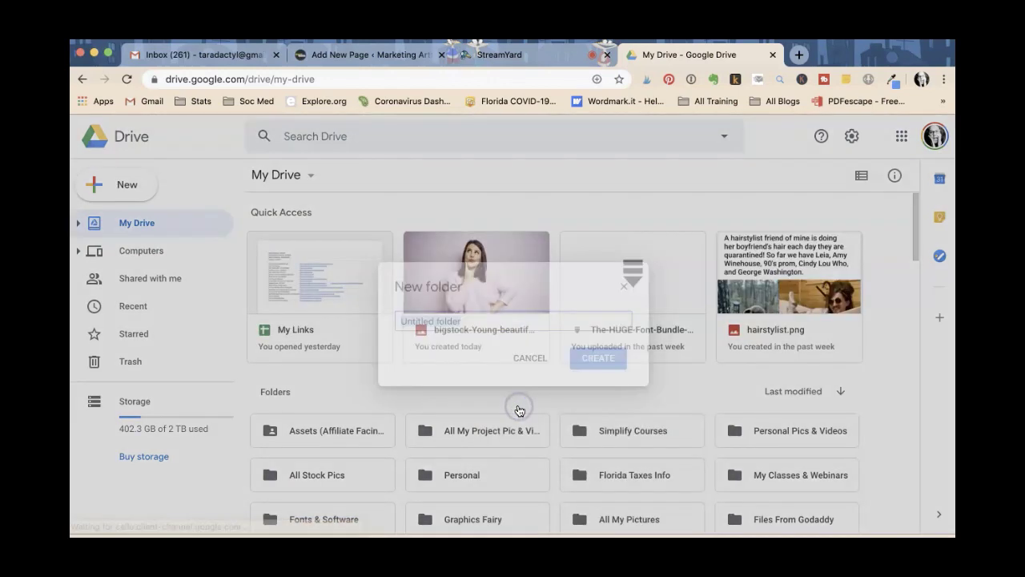
text(Livestreams)
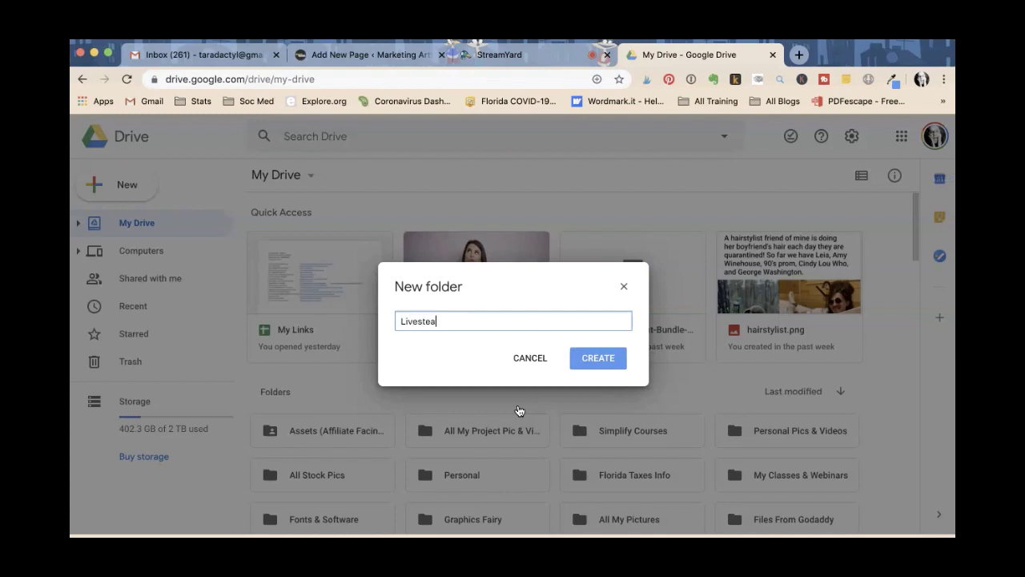
click(426, 321)
text(r)
key(BackSpace)
click(590, 357)
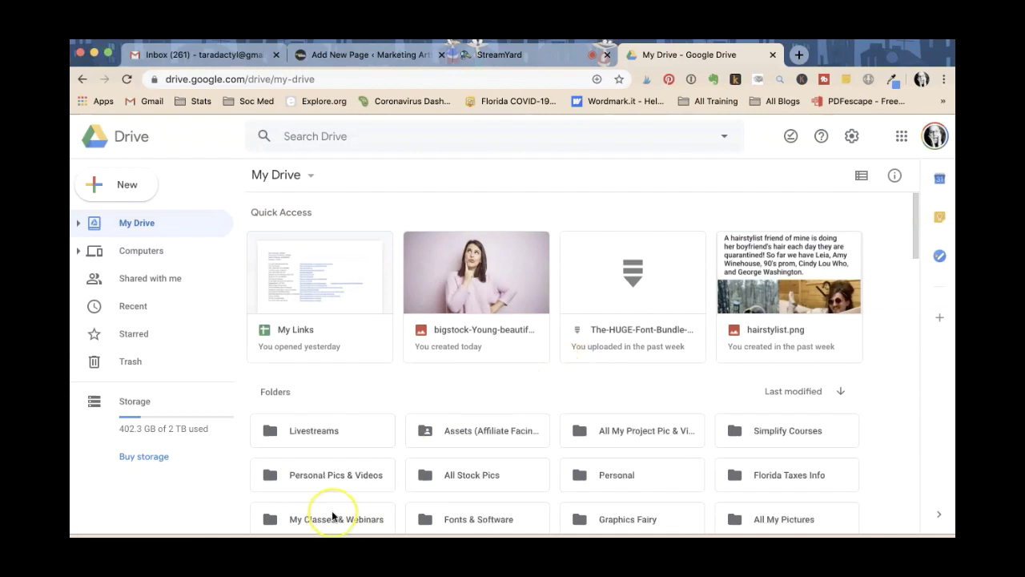
- Open a Finder window beside Google Drive and reveal the downloaded Setting Up Stream Yard MP4 recording in its folder
scroll(332, 514, down, 2)
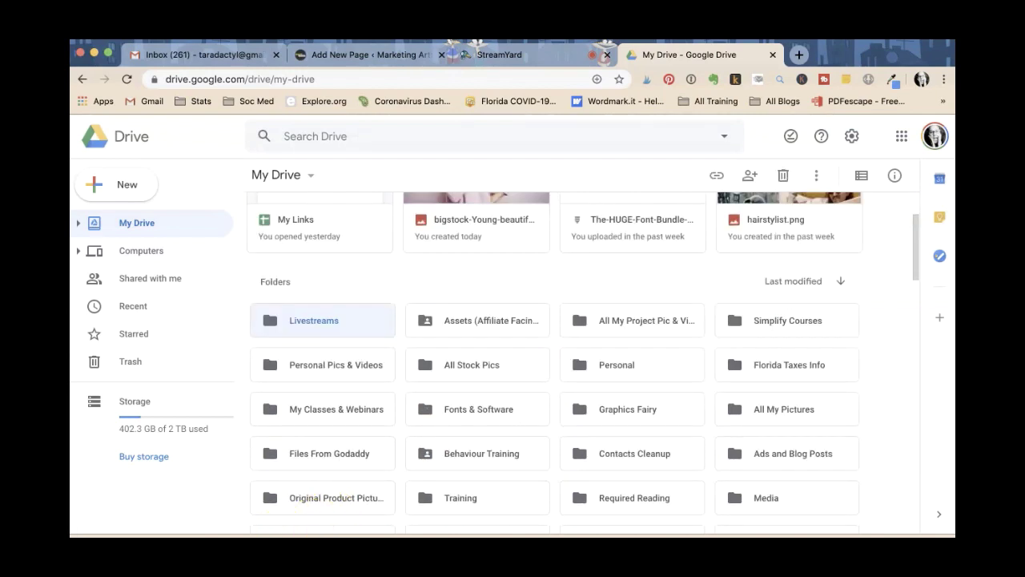
click(750, 105)
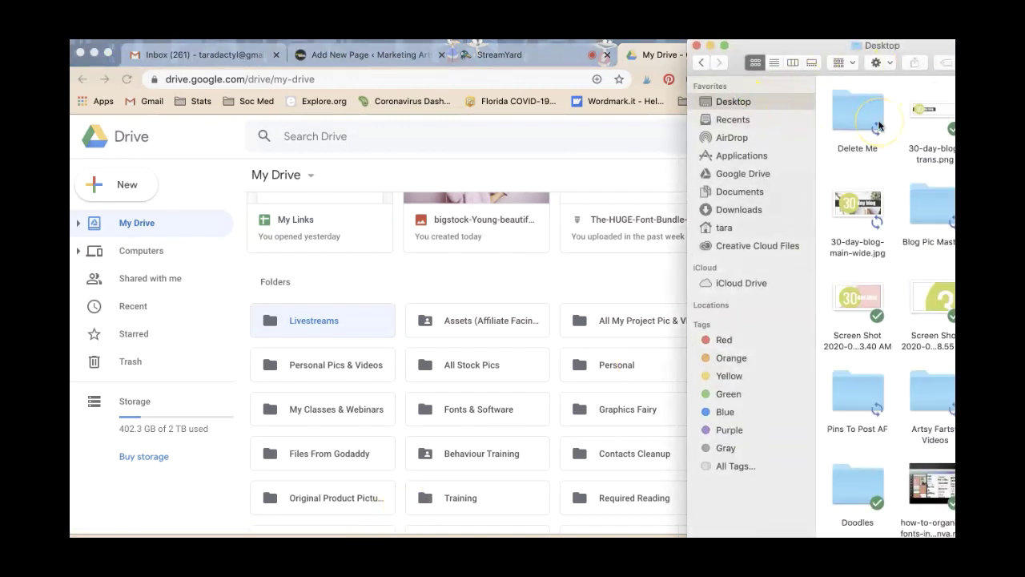
drag(879, 126, 352, 53)
drag(468, 49, 468, 49)
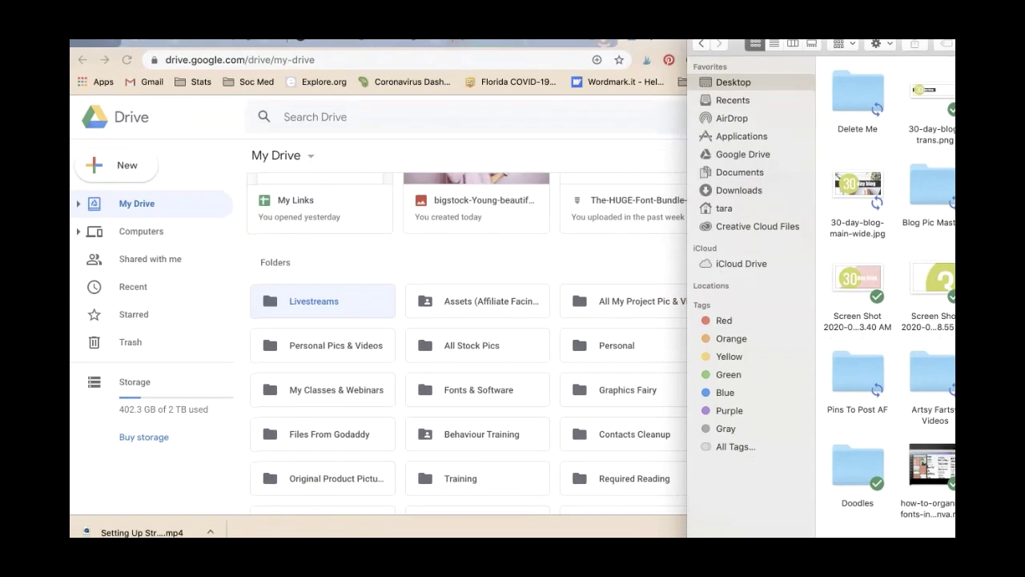
click(210, 517)
click(248, 513)
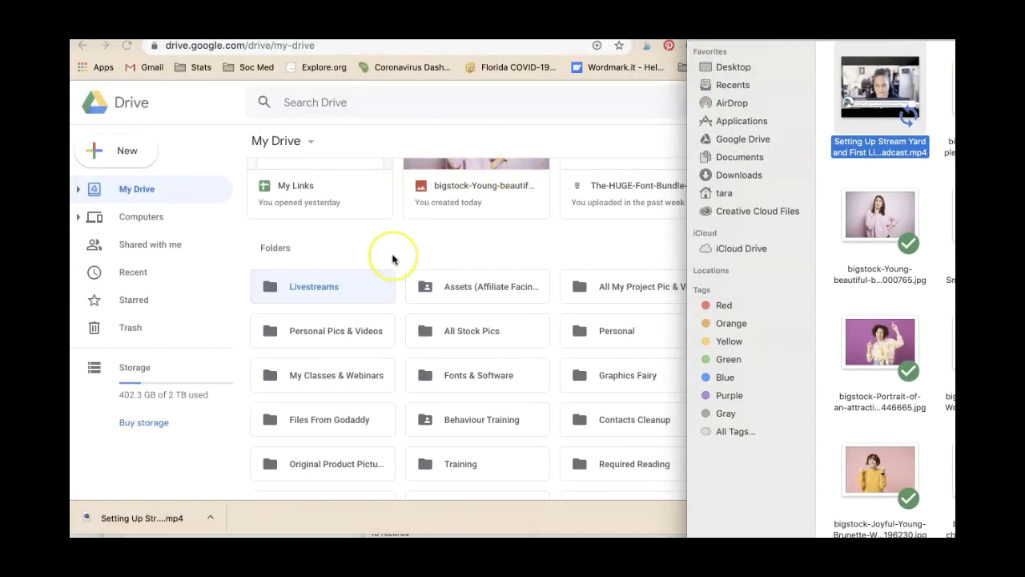
- Open the Livestreams folder in Drive and upload the downloaded Setting Up Stream Yard MP4 recording from Finder into it
double_click(317, 288)
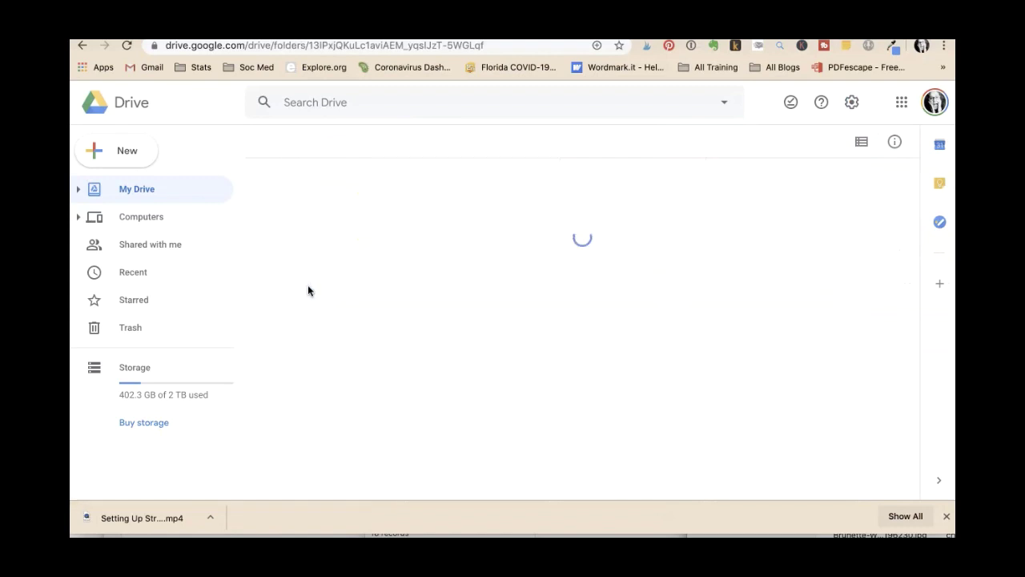
key(super+Tab)
click(890, 112)
drag(890, 112, 497, 230)
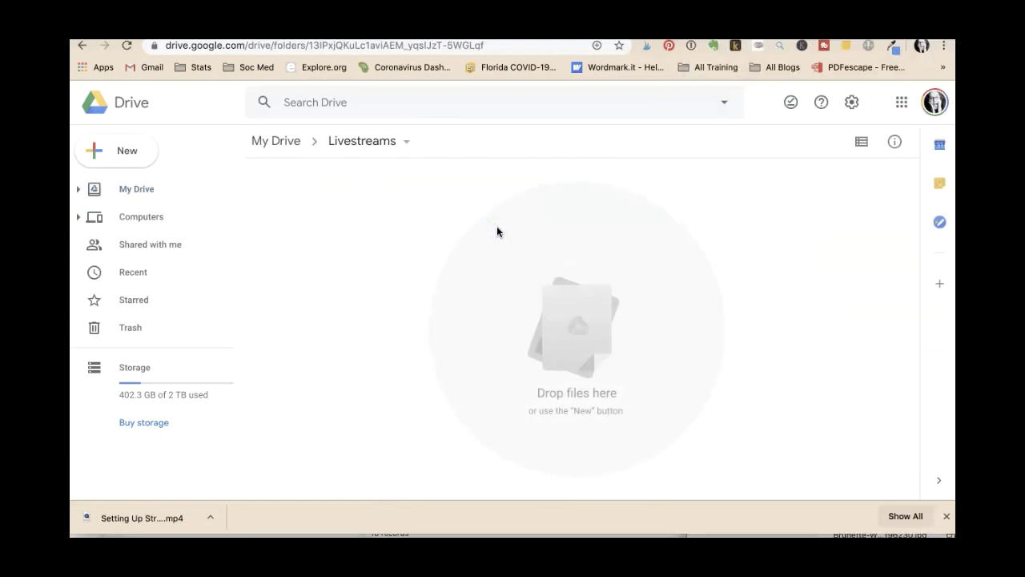
click(545, 283)
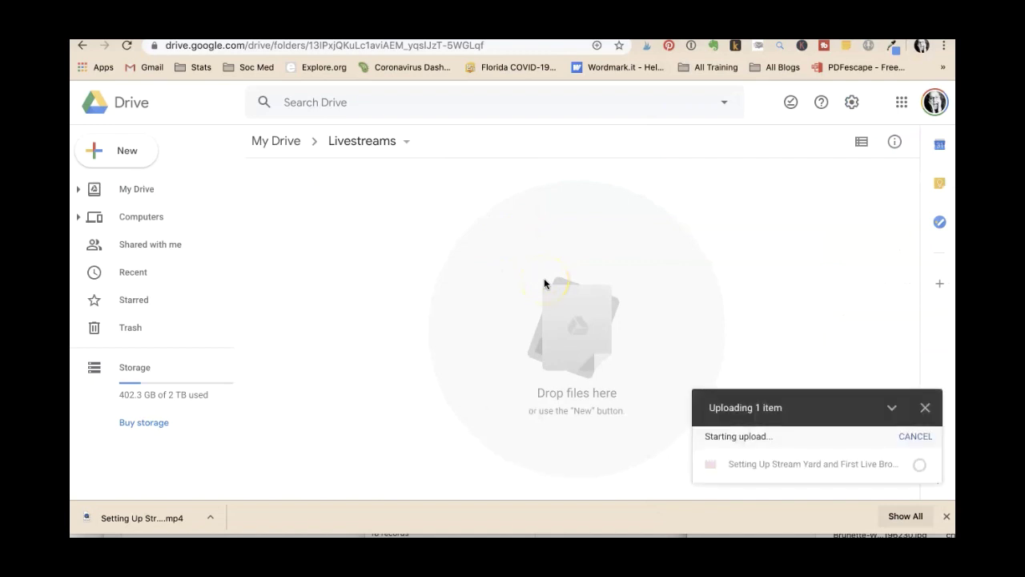